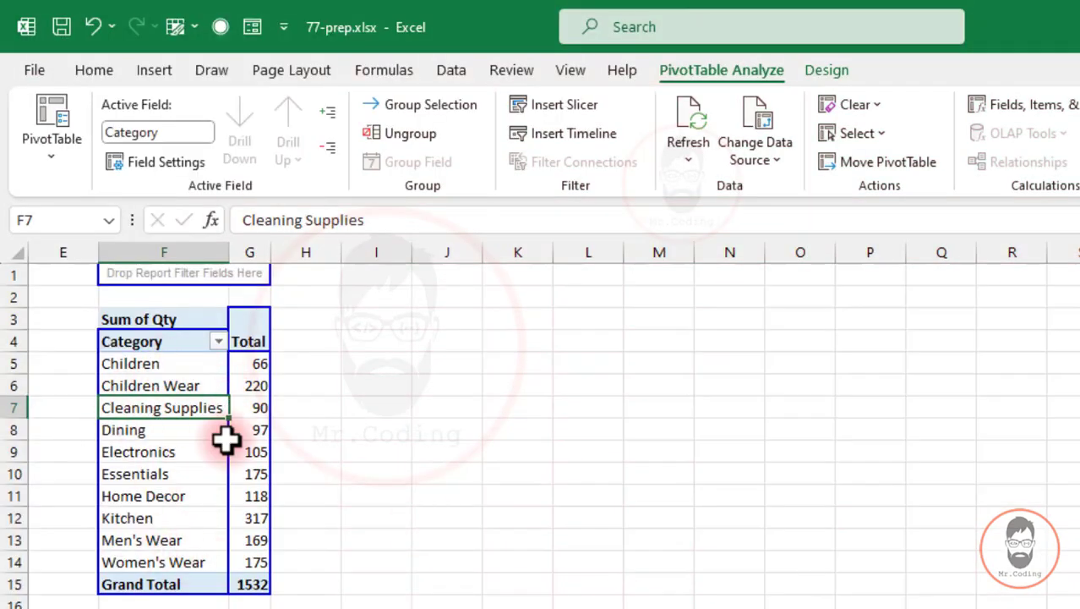
Create a PivotTable from the whole order data range A1:L352, placed on the existing worksheet at cell N4 of Sheet3
scroll(554, 433, "left", 4)
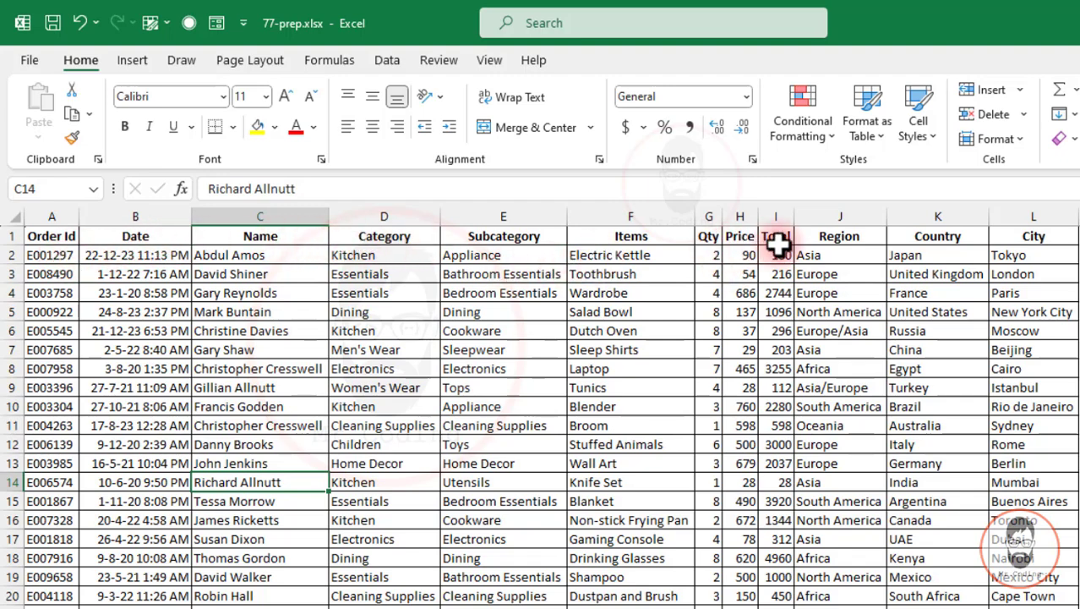
left_click(497, 349)
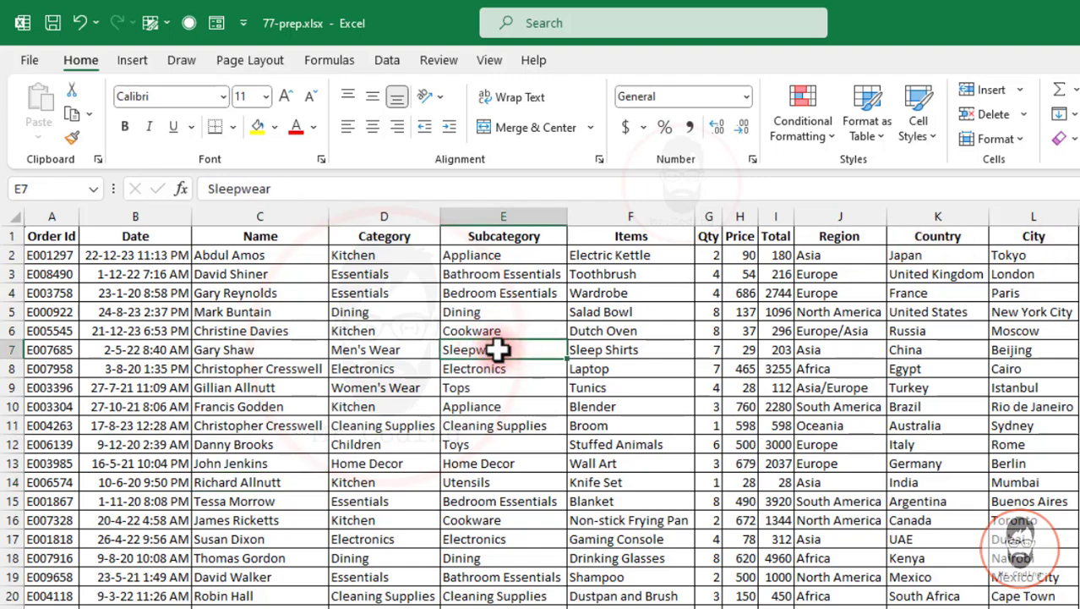
key("ctrl+a")
left_click(132, 60)
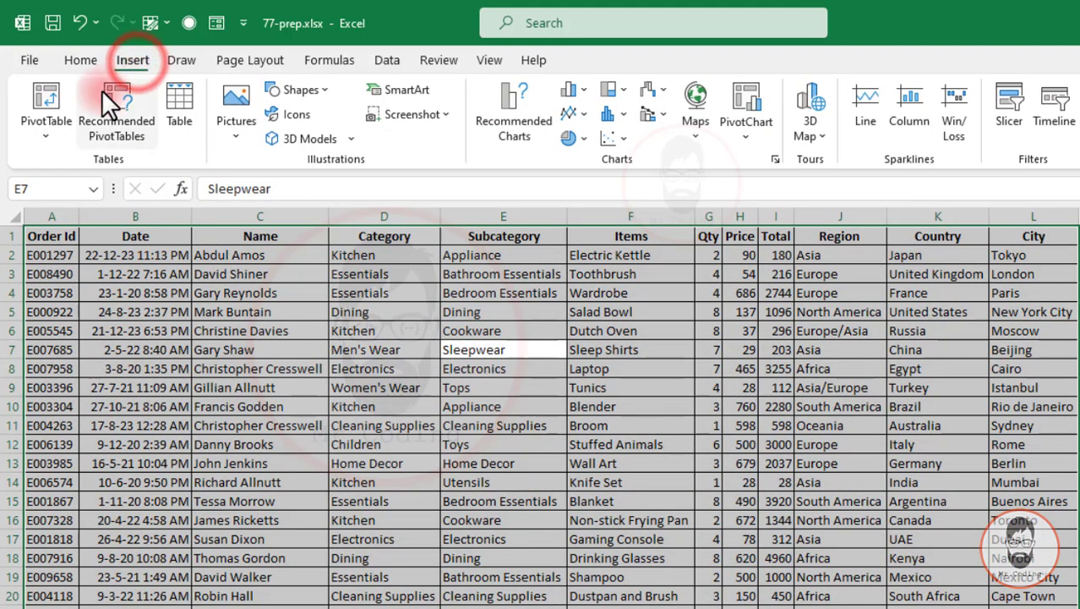
left_click(47, 98)
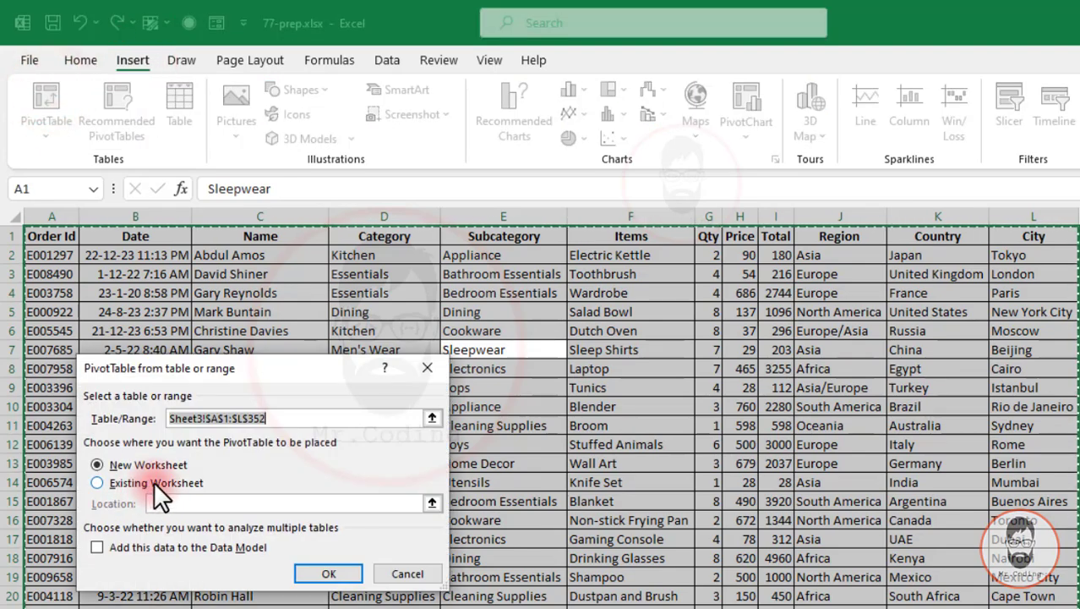
left_click(154, 481)
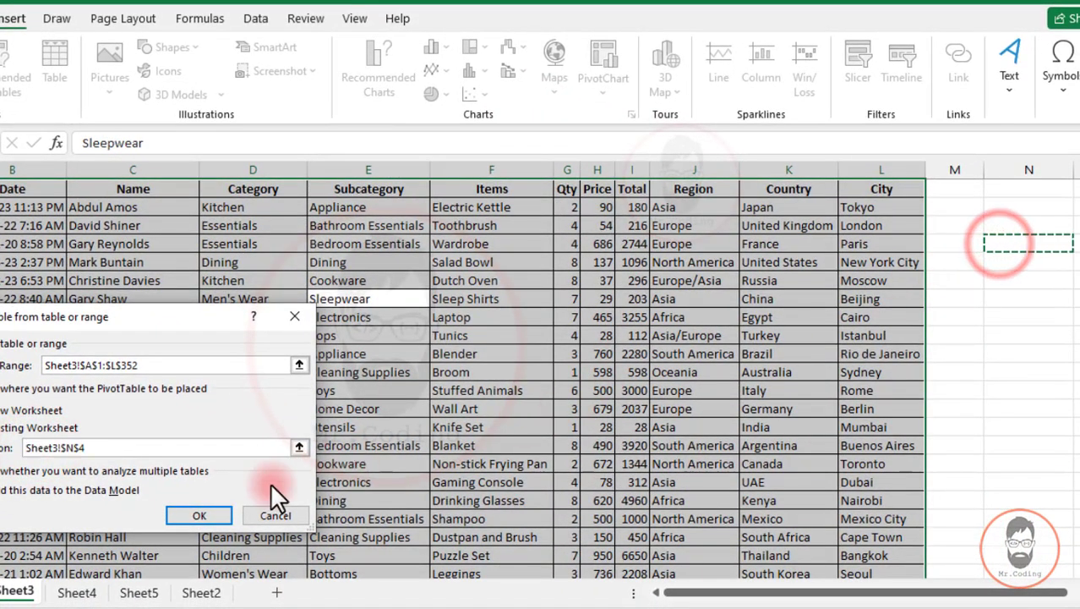
left_click(201, 516)
Add the Category field to the PivotTable's rows and the Qty field to its values as a sum
left_click_drag(608, 592, 706, 594)
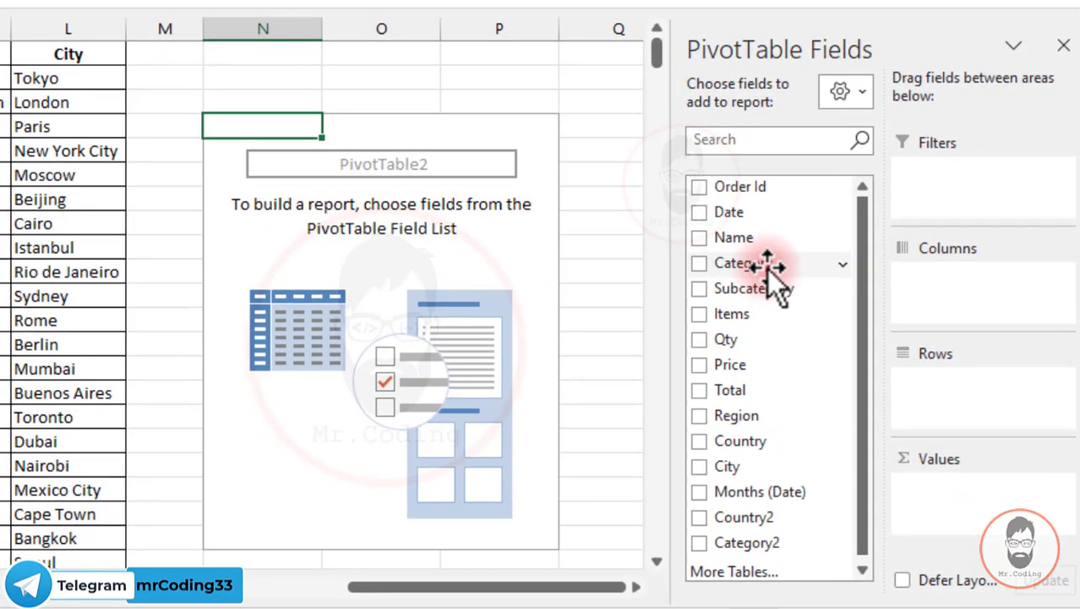
left_click_drag(803, 291, 1055, 446)
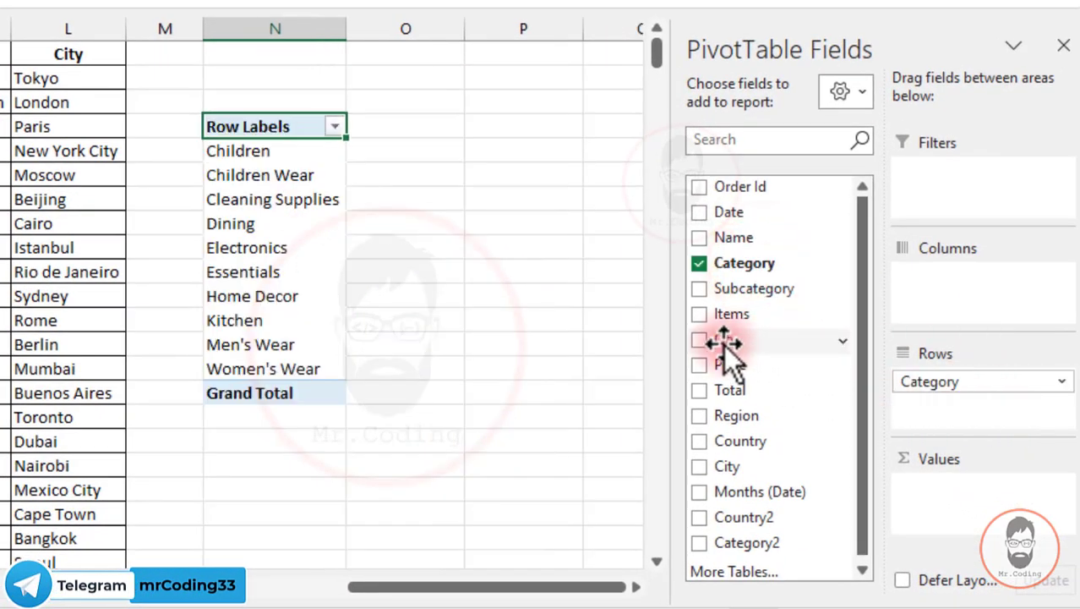
left_click_drag(732, 347, 982, 497)
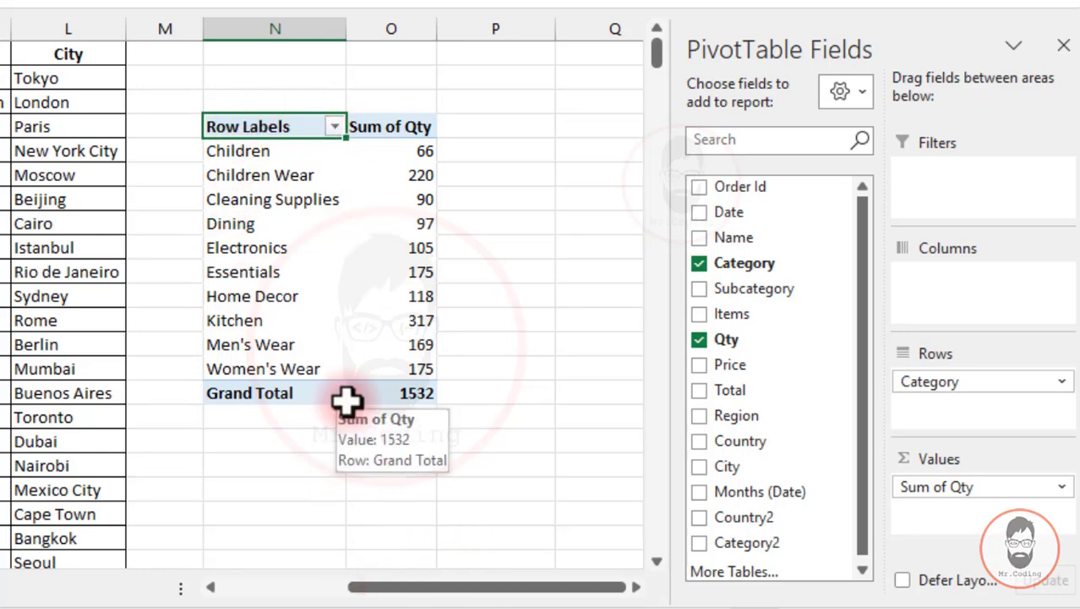
left_click(272, 151)
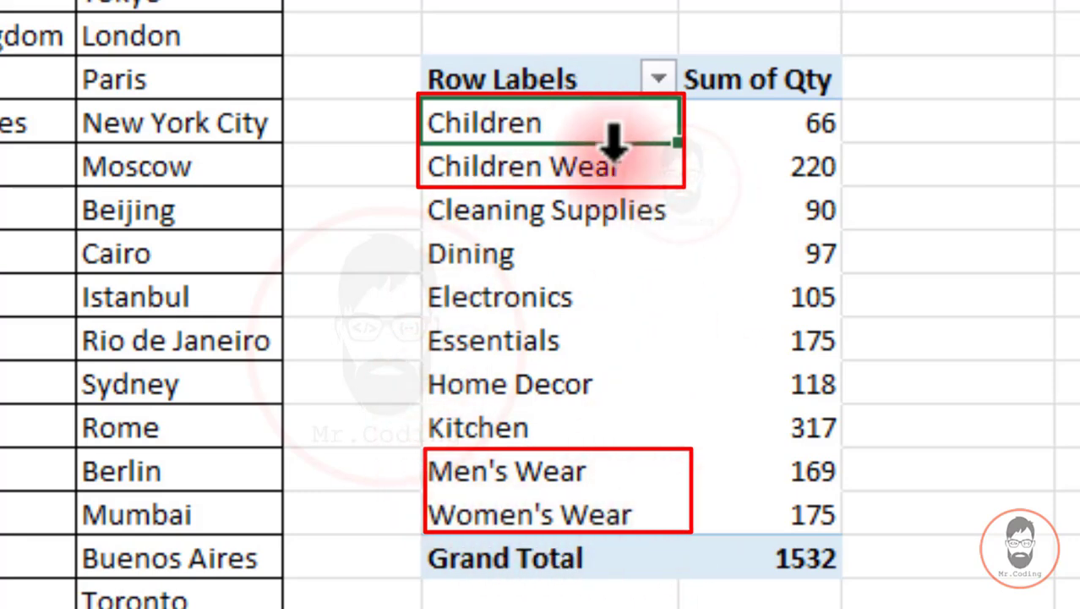
left_click(571, 517)
left_click_drag(572, 469, 571, 512)
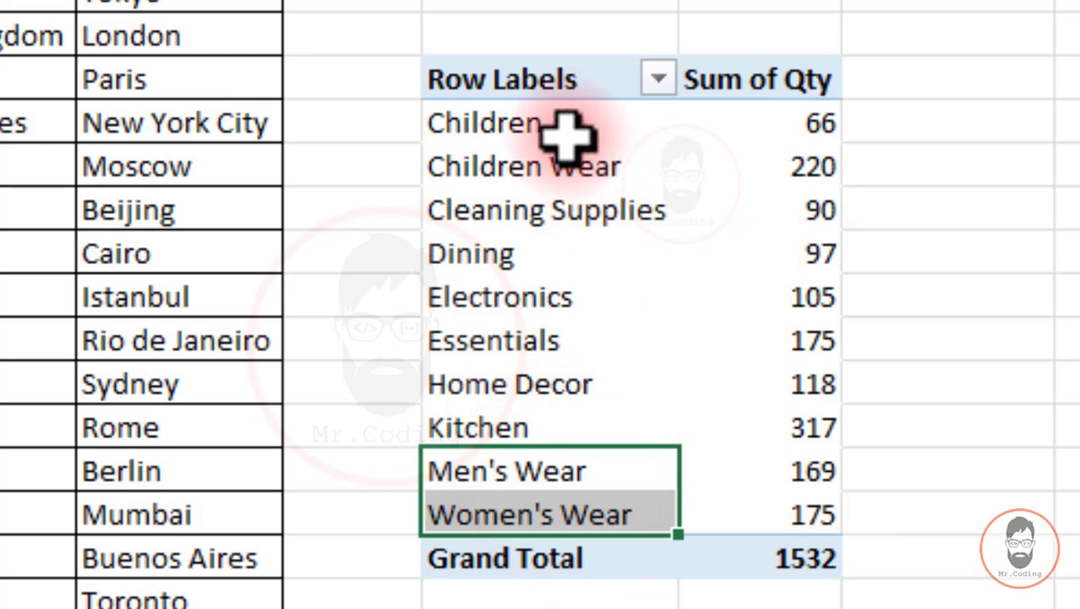
left_click_drag(572, 125, 559, 181)
left_click(621, 296)
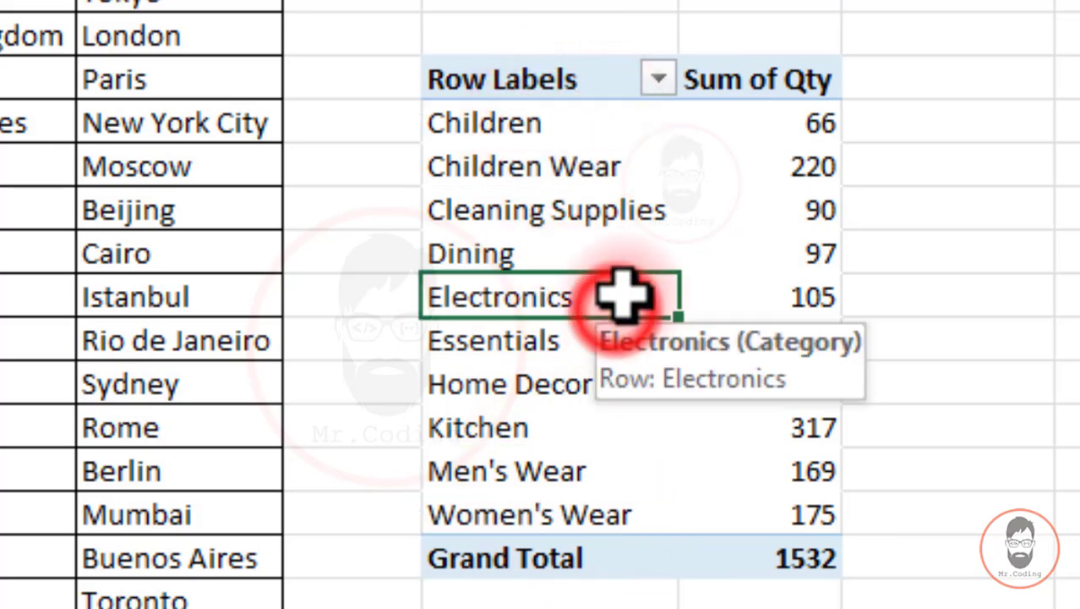
Group the Children, Children Wear, Men's Wear and Women's Wear items of the PivotTable into one group
left_click(580, 121)
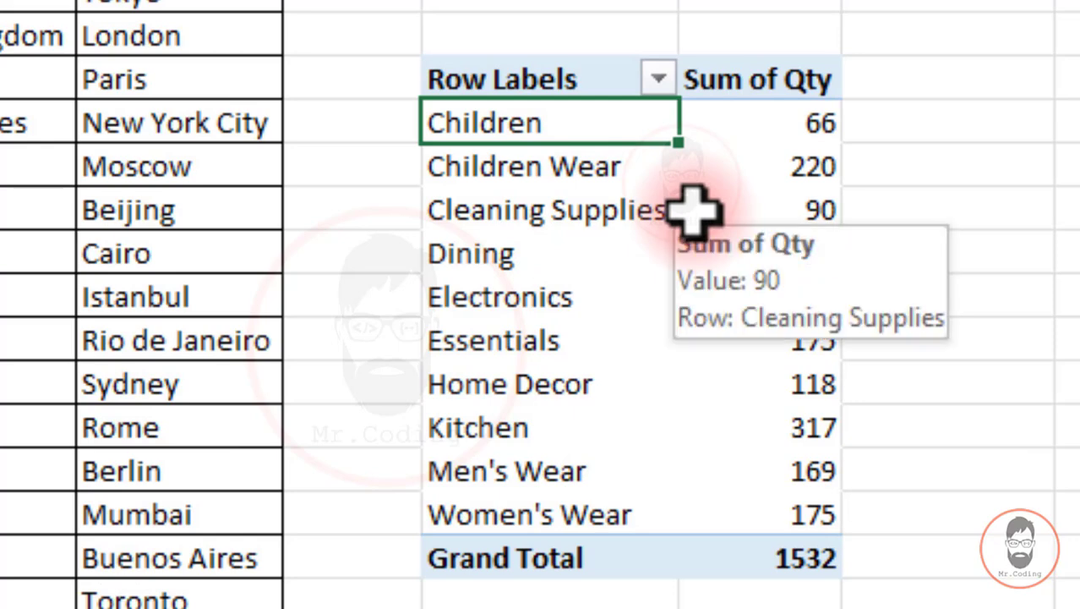
left_click(634, 165, "ctrl")
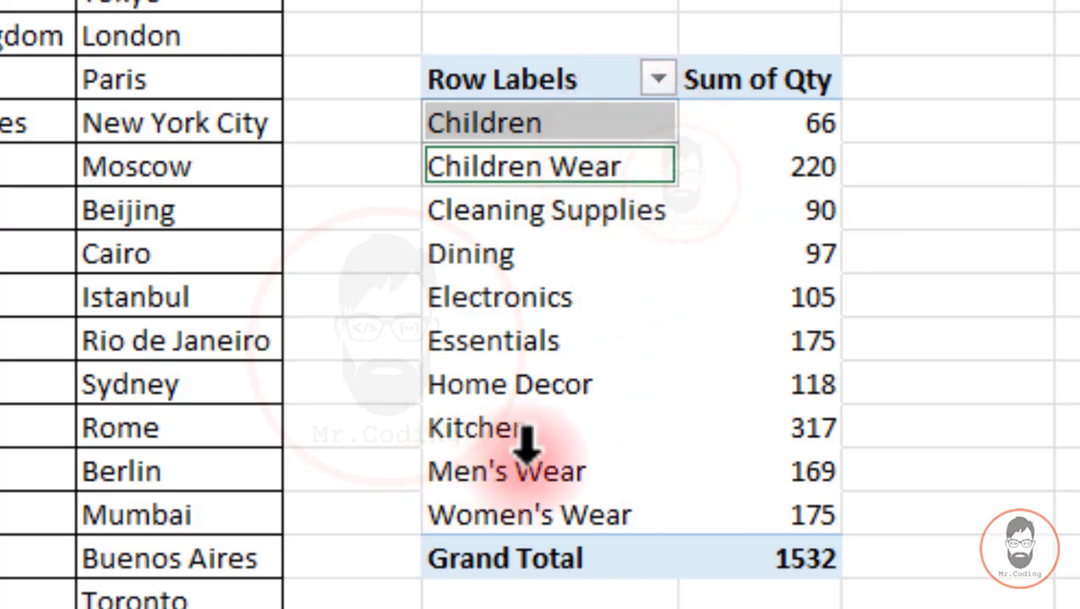
left_click(583, 464, "ctrl")
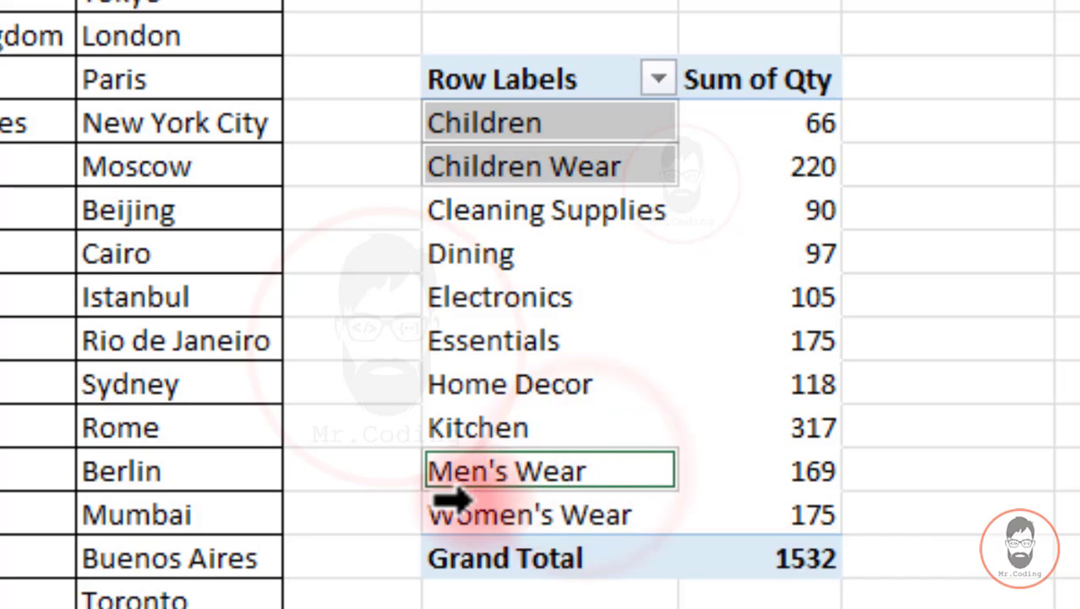
left_click(594, 511, "ctrl")
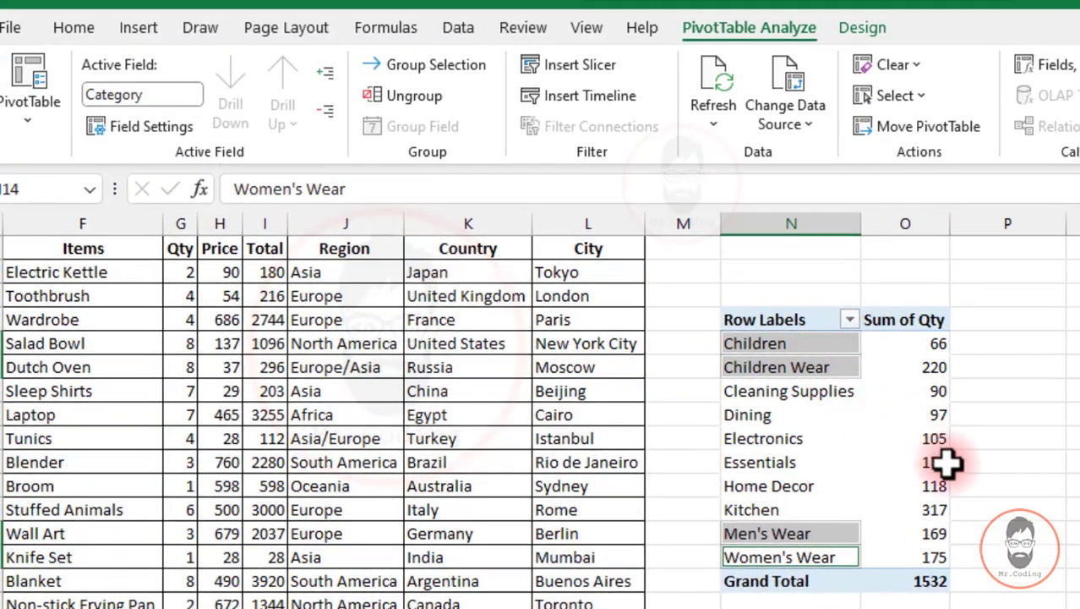
left_click(743, 26)
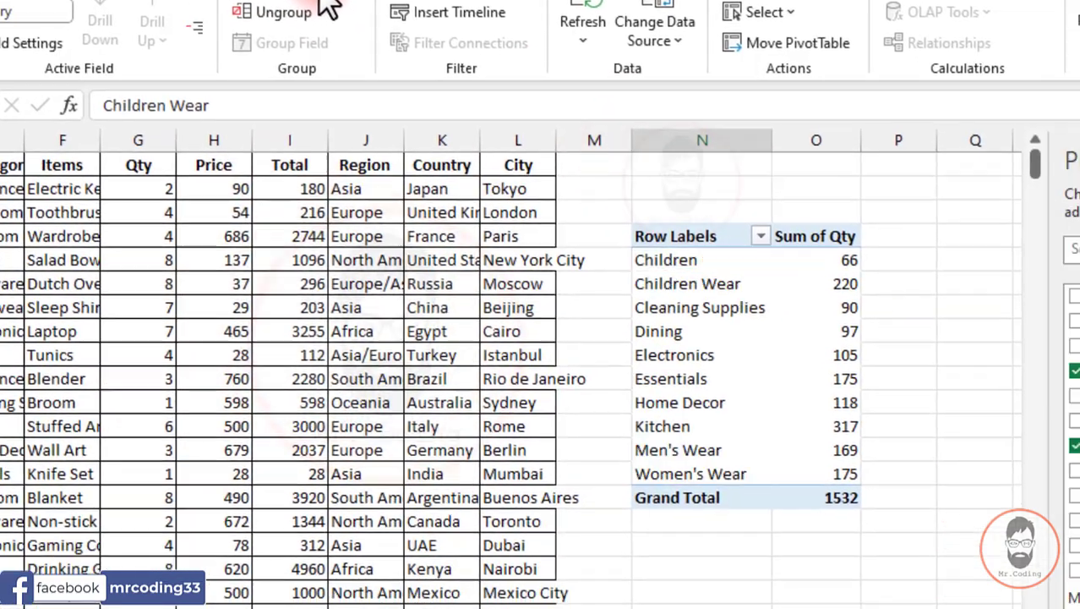
left_click(450, 68)
left_click_drag(636, 220, 635, 290)
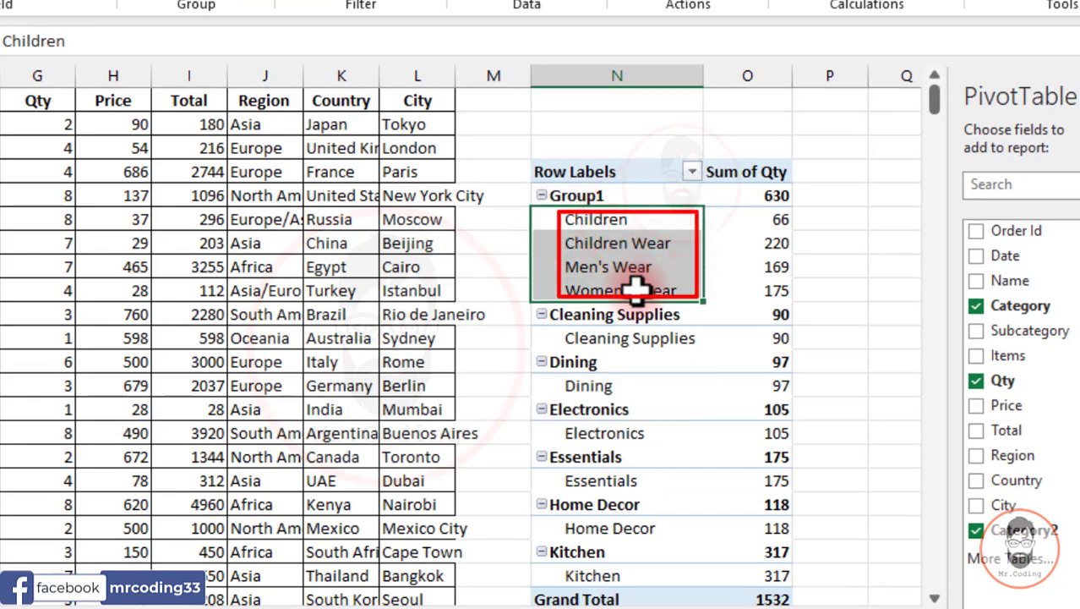
left_click(583, 195)
left_click_drag(603, 314, 617, 574)
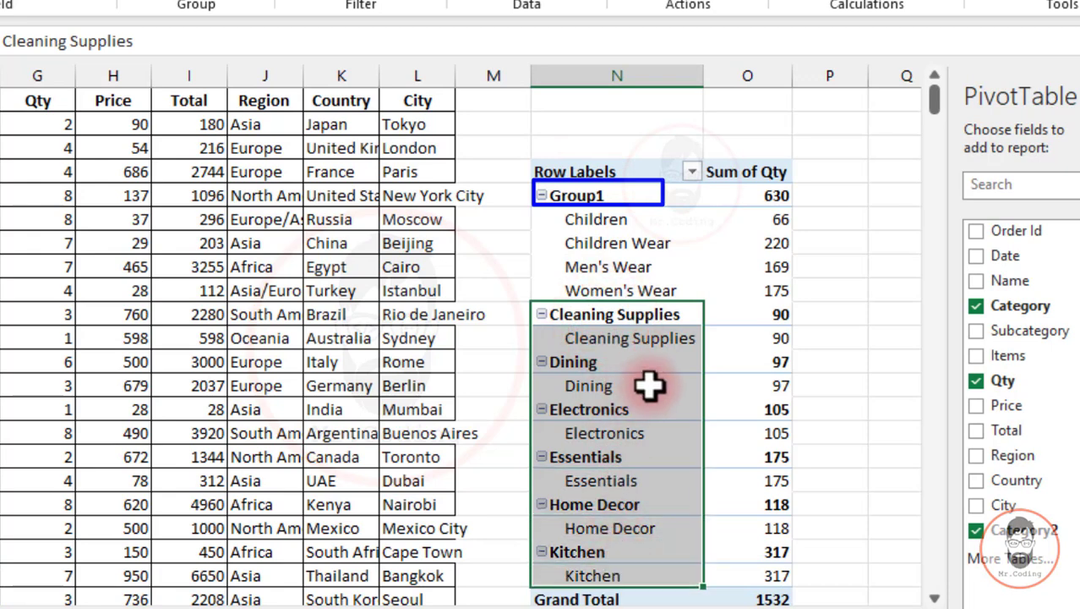
left_click(583, 362)
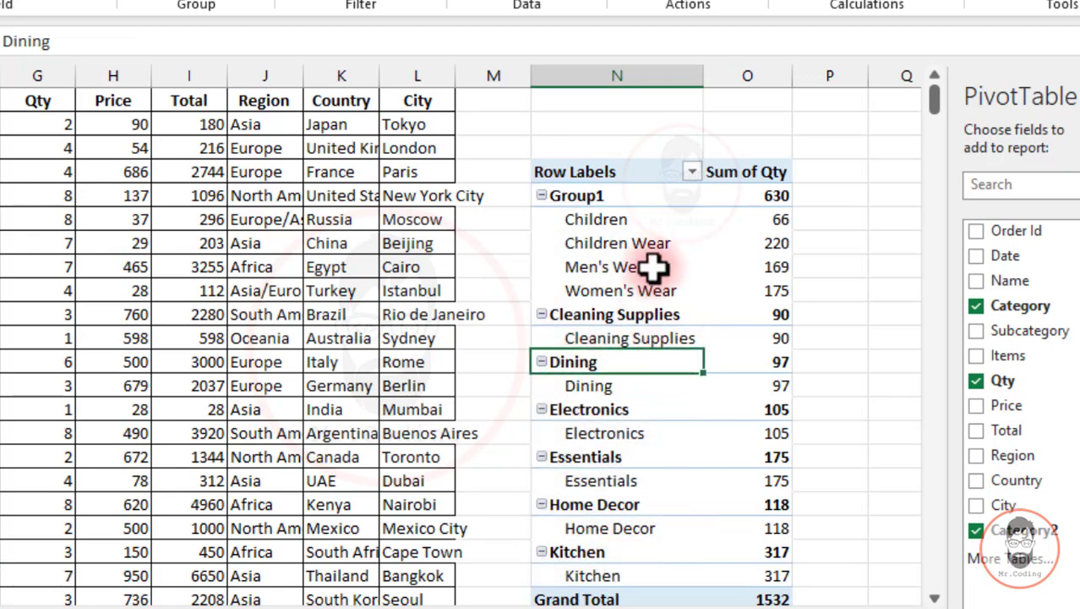
left_click_drag(618, 219, 620, 289)
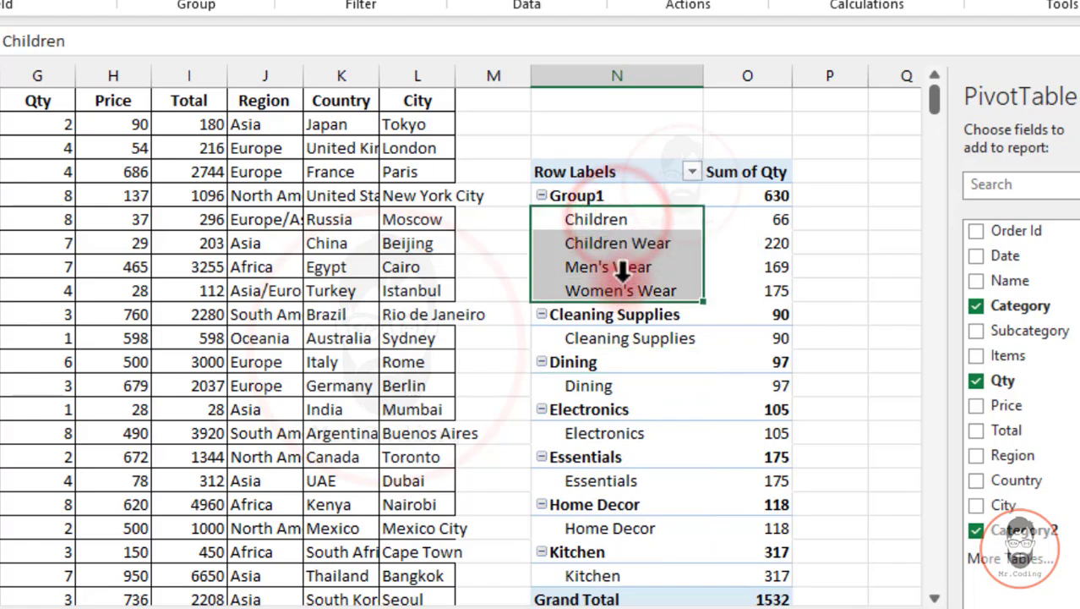
Rename the Group1 label in the PivotTable as Cloth
left_click(590, 195)
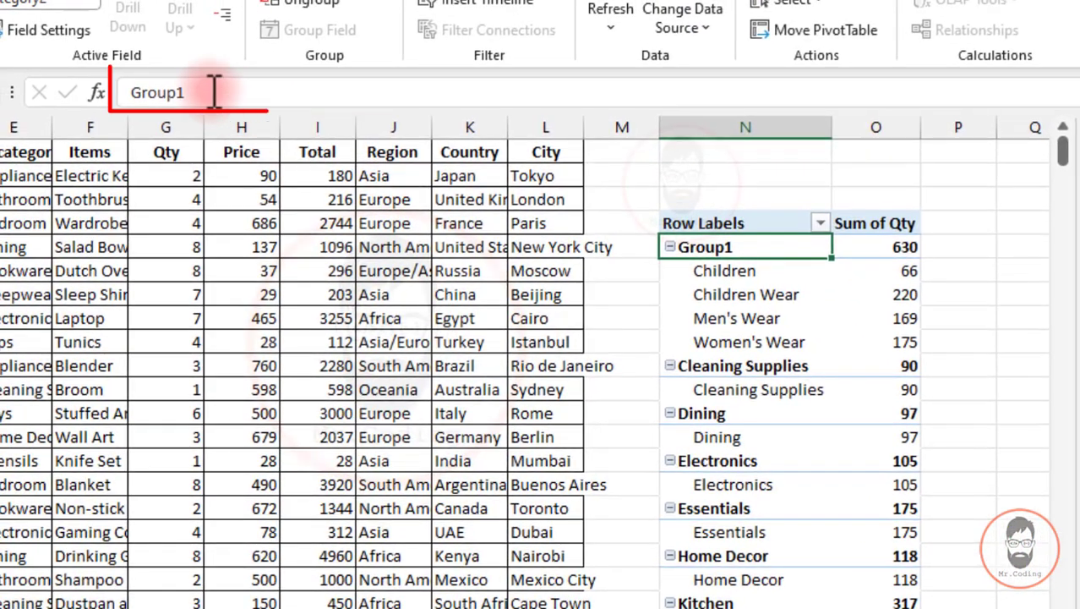
left_click(80, 40)
double_click(161, 92)
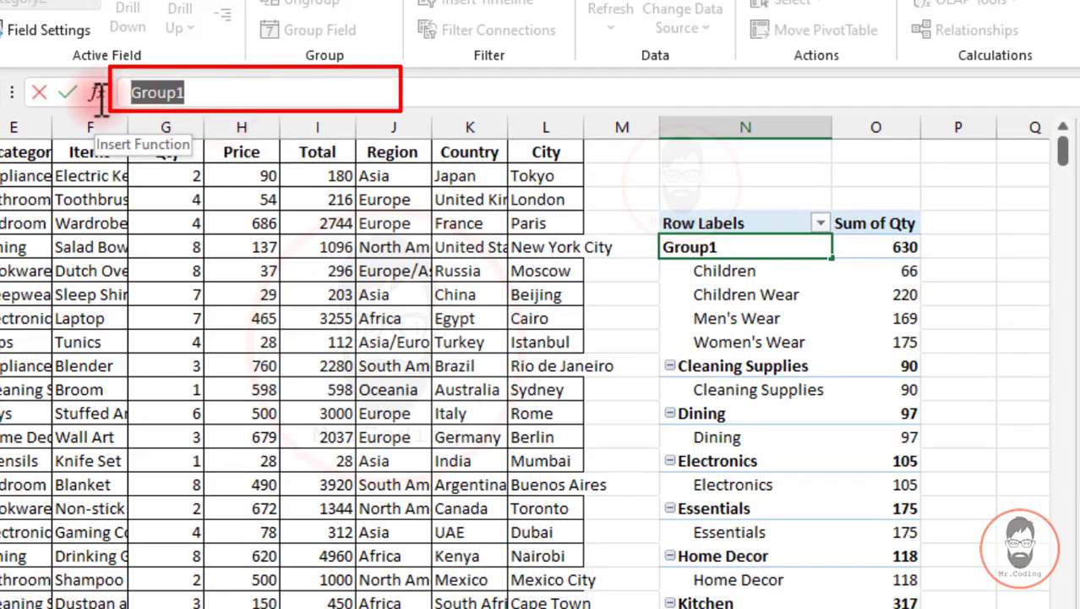
type("Cloth")
key("Return")
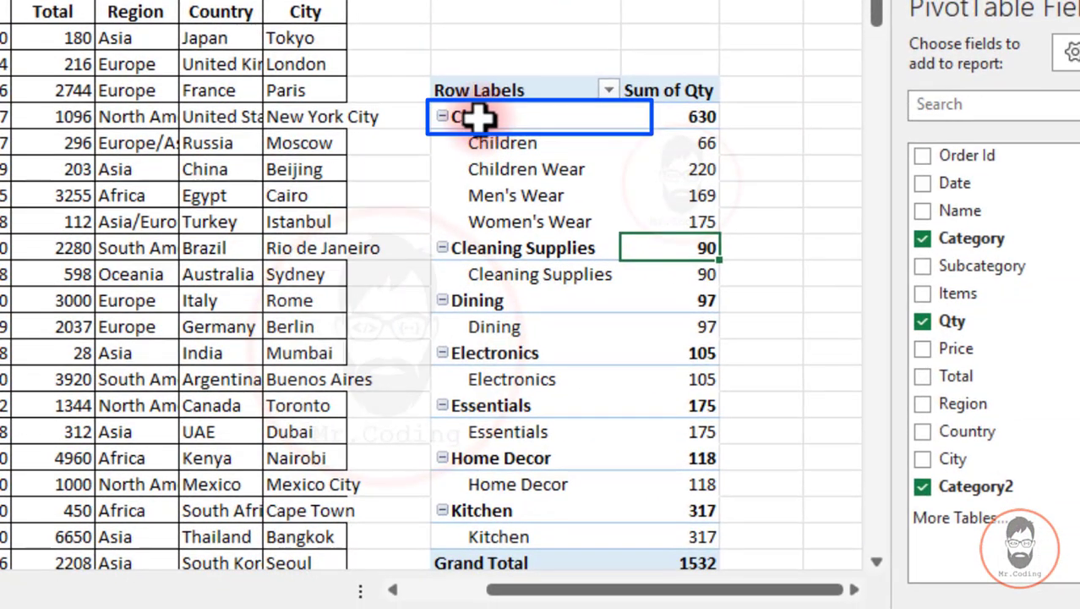
left_click(477, 117)
left_click(704, 116)
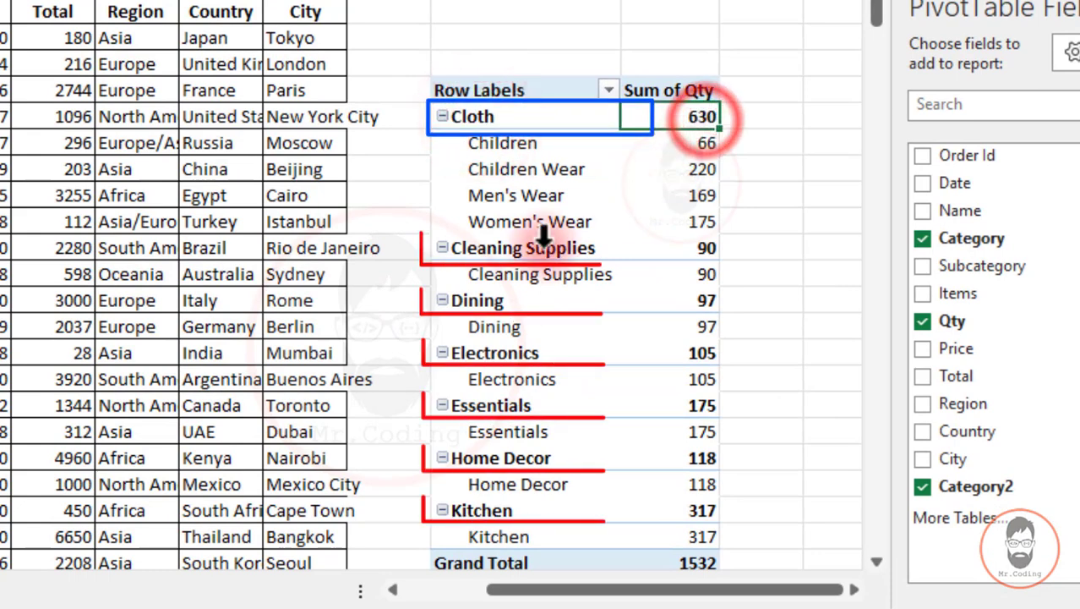
left_click(505, 248)
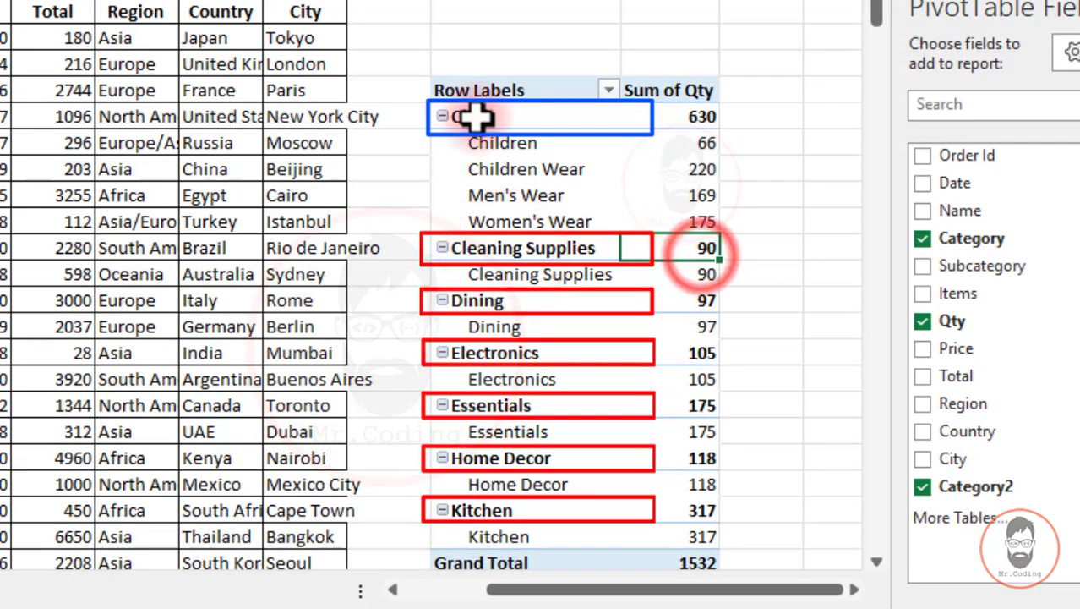
left_click(689, 116)
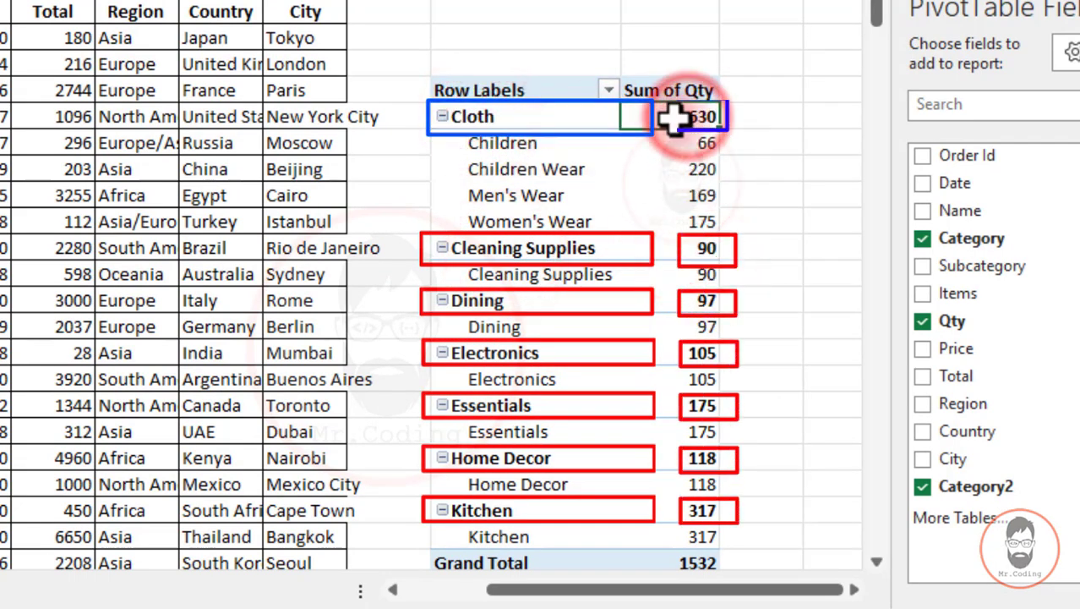
Set the subtotals of the Category2 field to None in its field settings
left_click(483, 115)
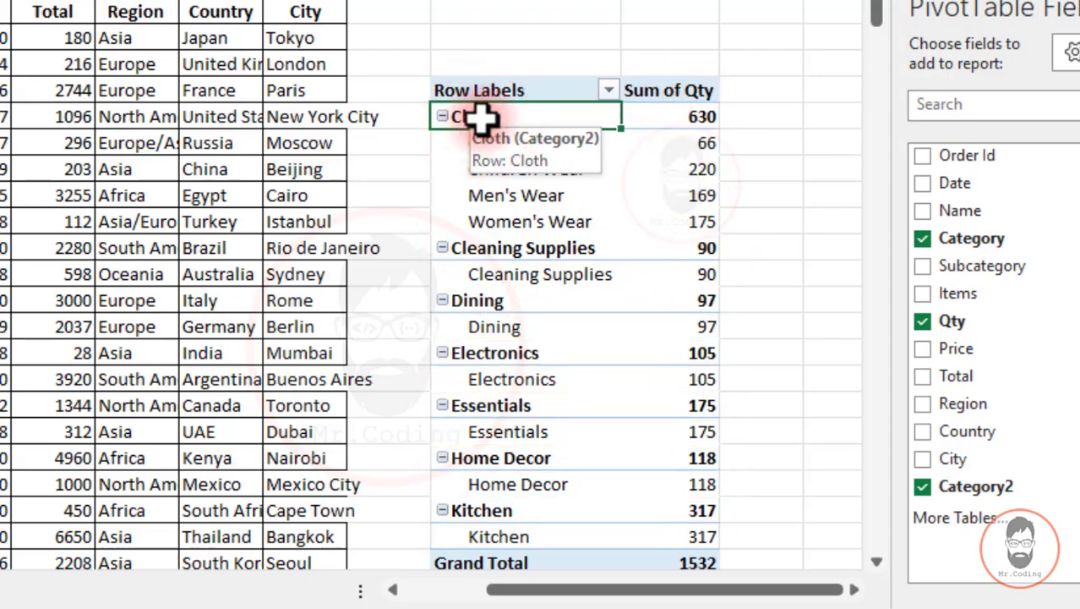
right_click(482, 119)
left_click(584, 538)
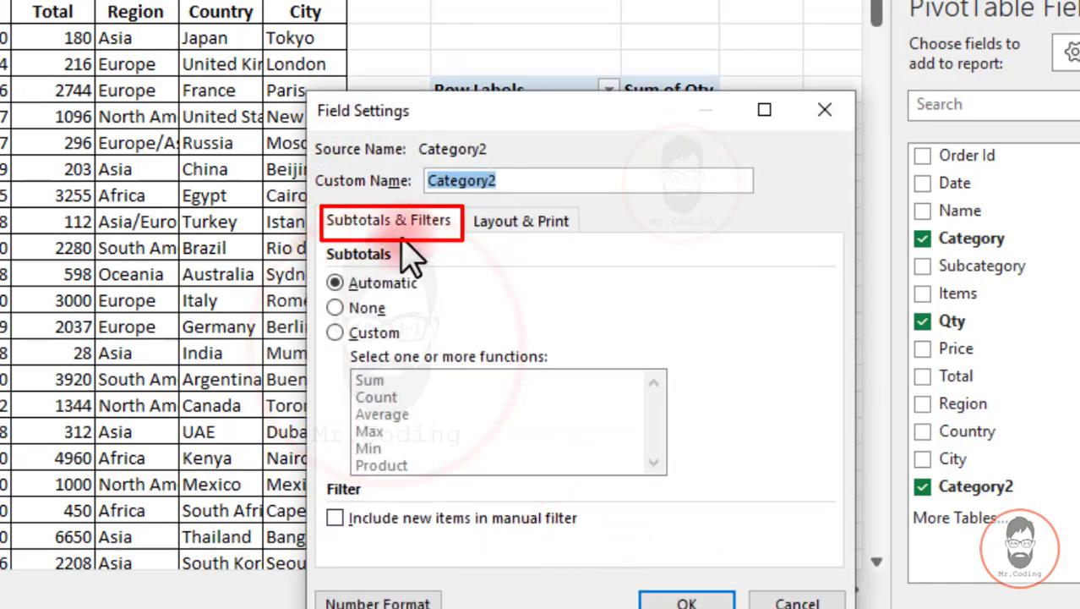
left_click(337, 307)
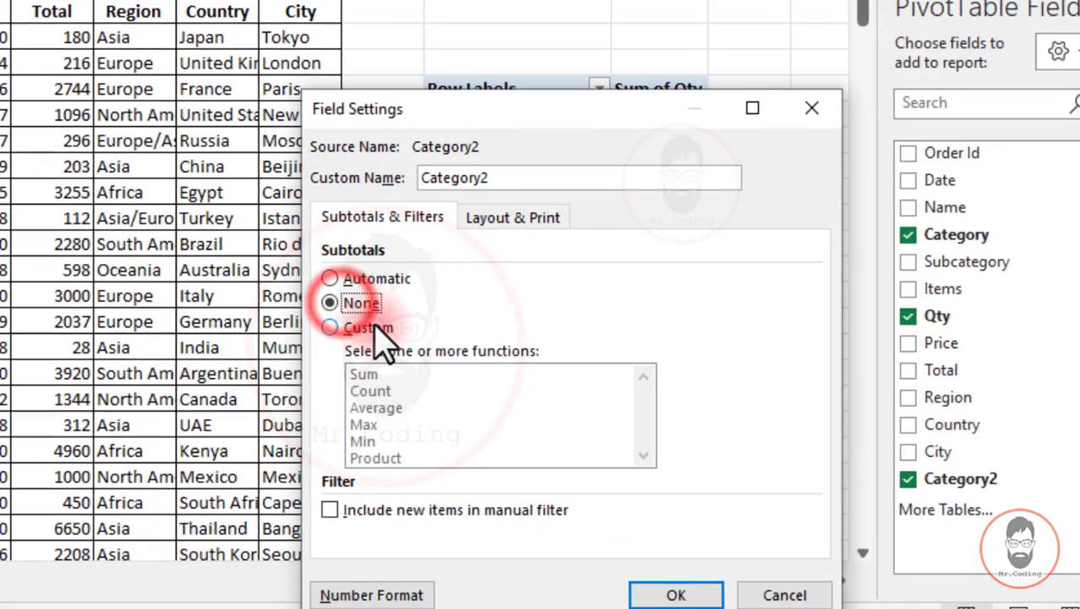
left_click(686, 602)
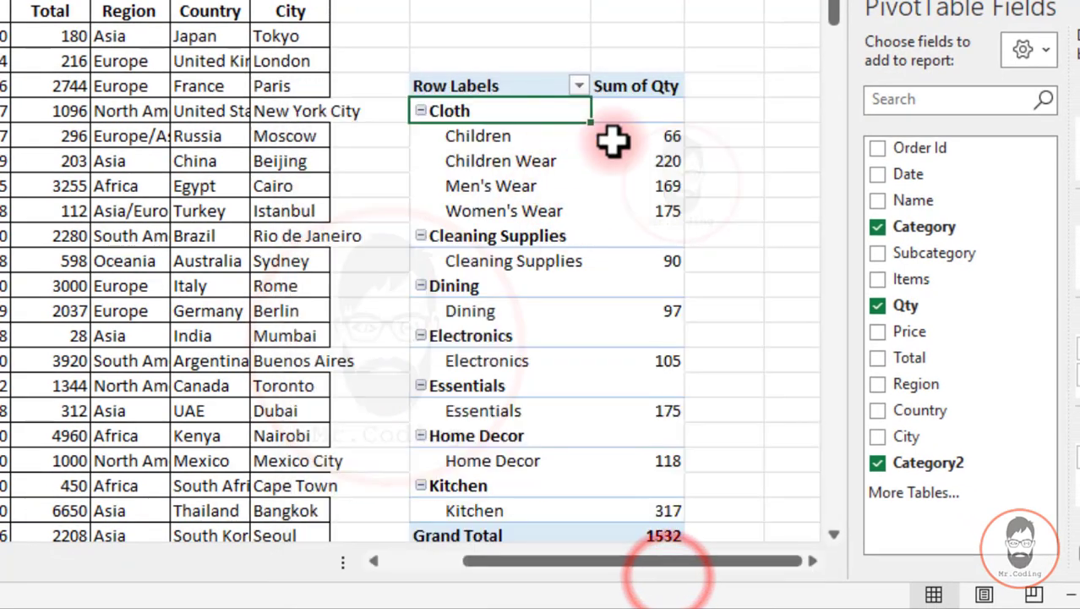
right_click(461, 110)
left_click(569, 514)
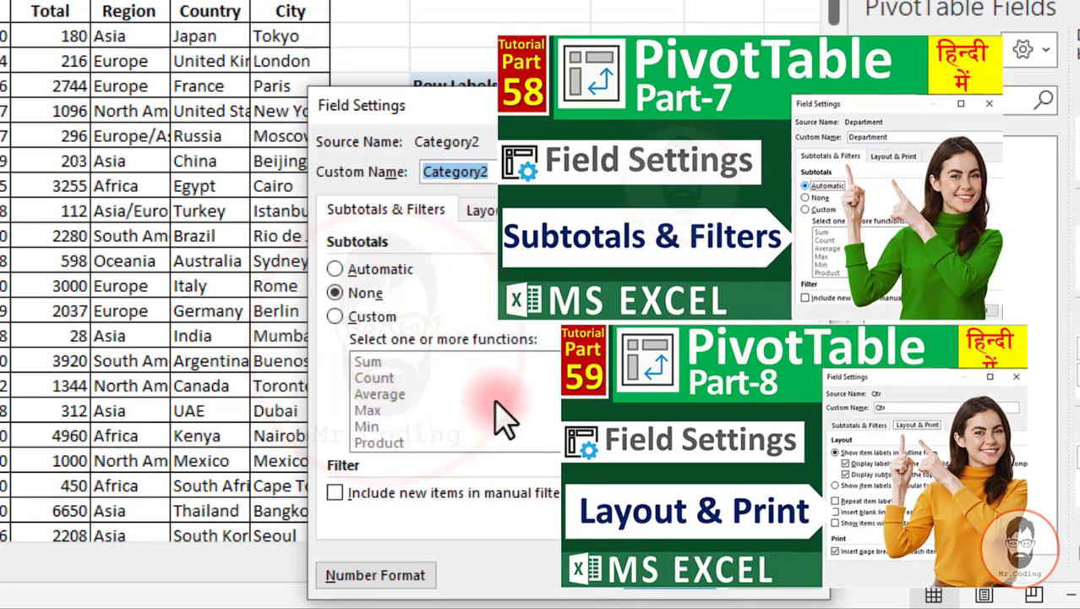
left_click(791, 107)
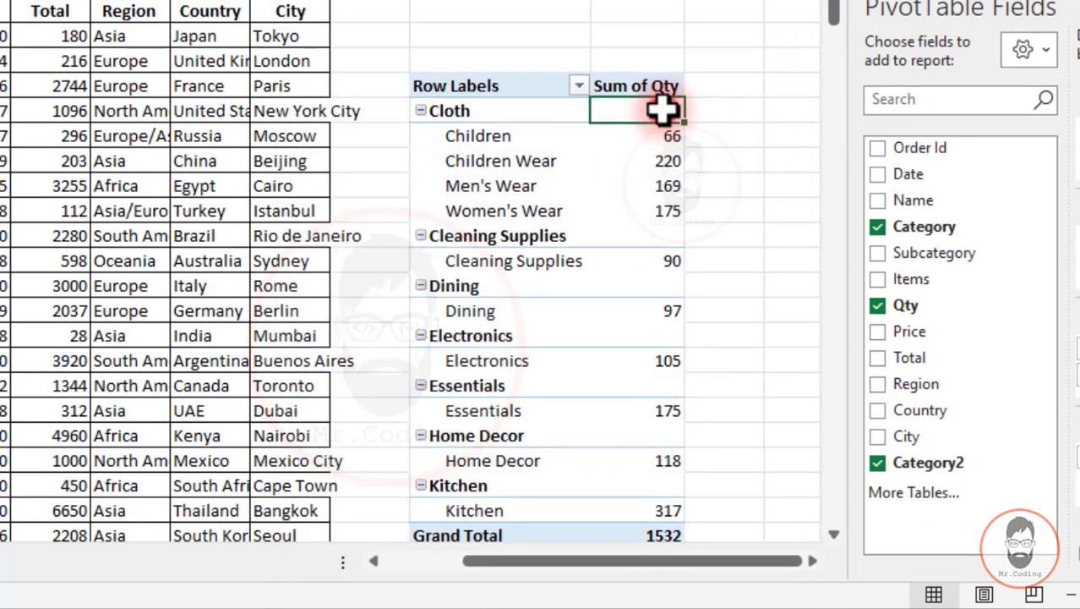
left_click(467, 245)
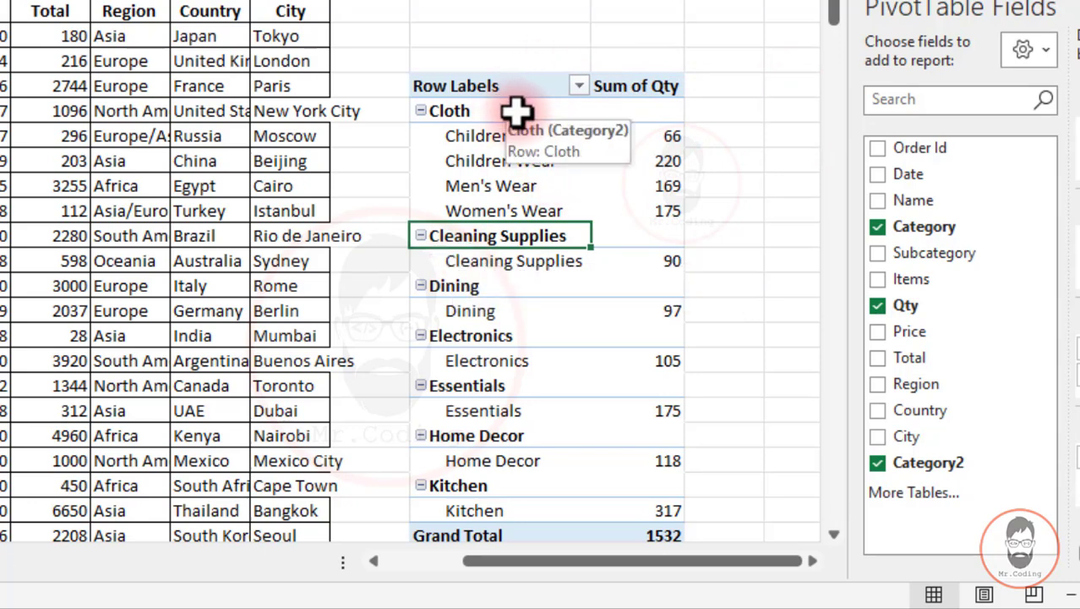
Turn on the Classic PivotTable layout in the display settings of the PivotTable options
right_click(457, 110)
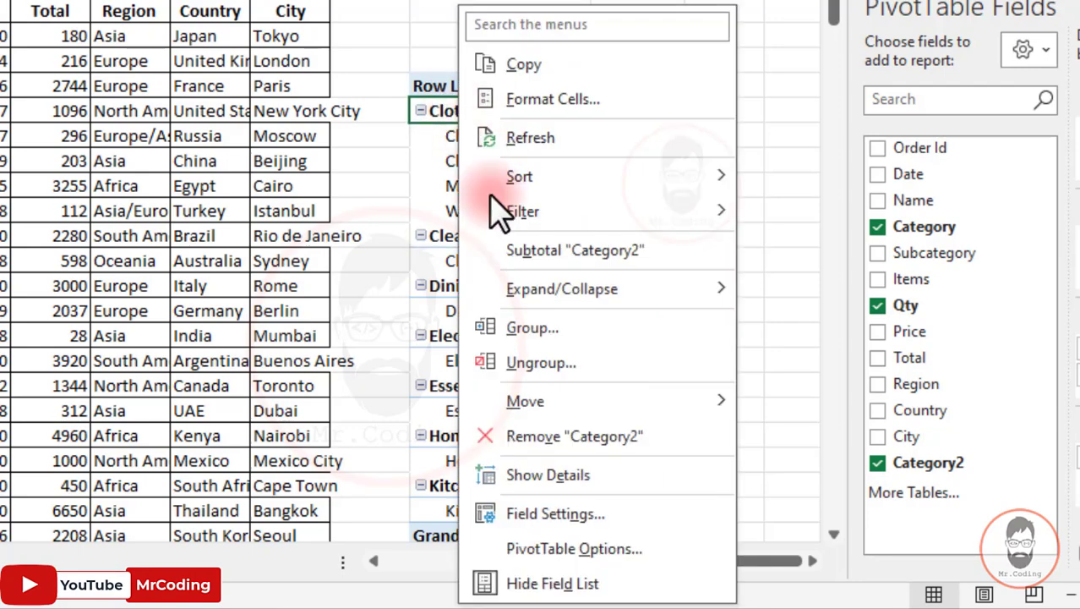
left_click(548, 550)
left_click(561, 107)
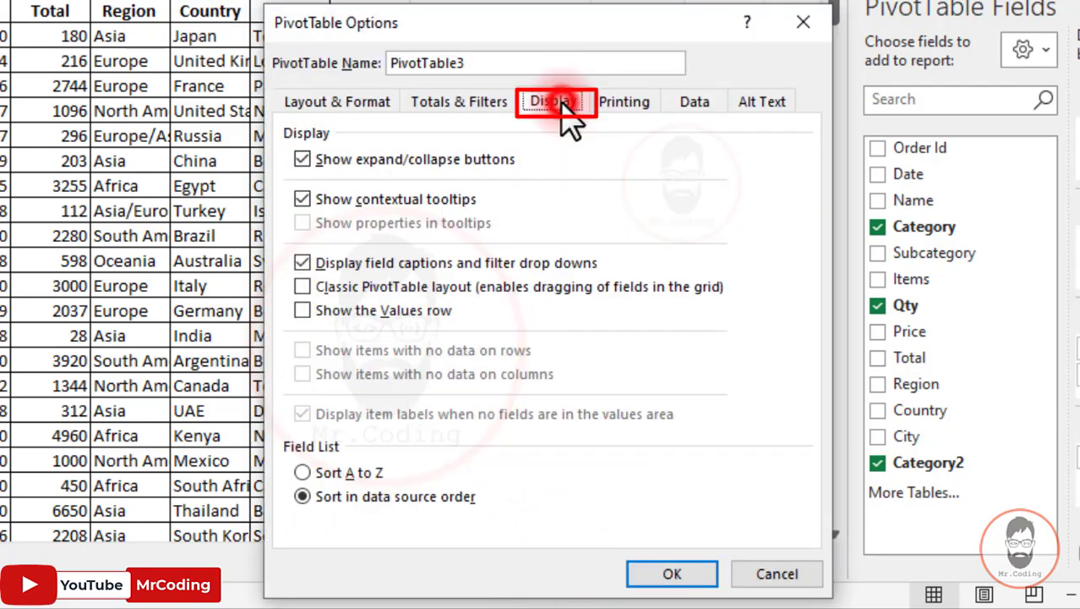
left_click(347, 288)
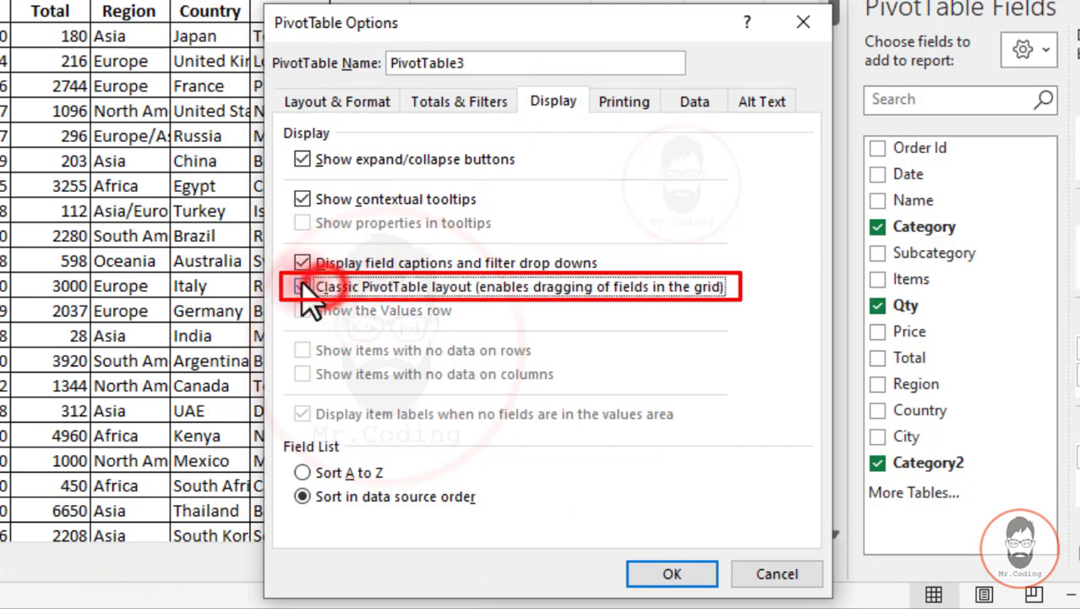
Review the layout, totals and filters, and display settings in the PivotTable options, and apply the dialog's changes
left_click(342, 101)
left_click(452, 101)
left_click(546, 101)
left_click(762, 101)
left_click(338, 101)
left_click(452, 101)
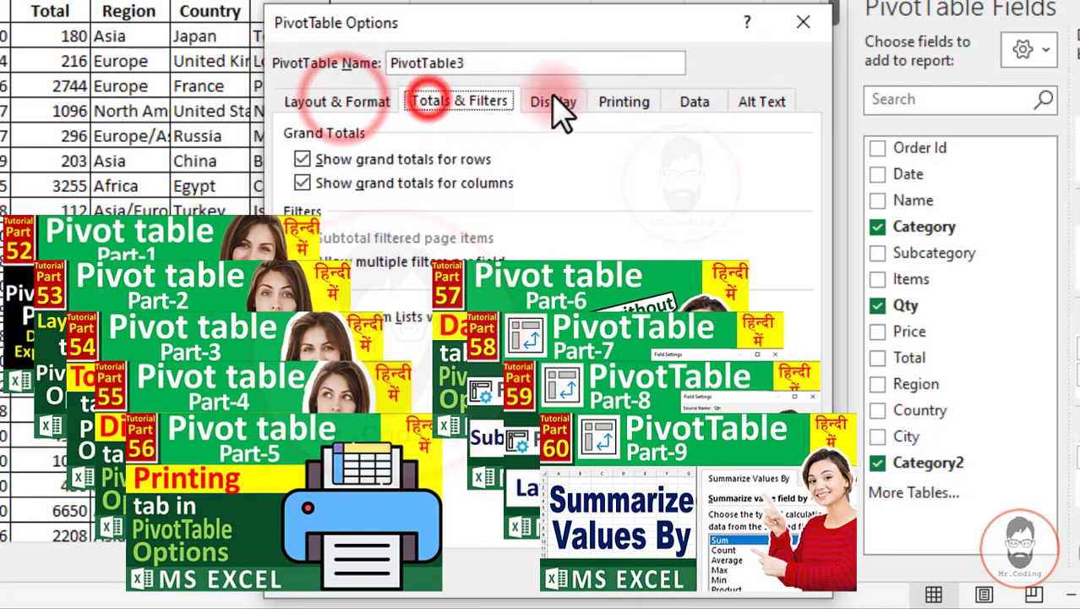
left_click(551, 103)
left_click(371, 105)
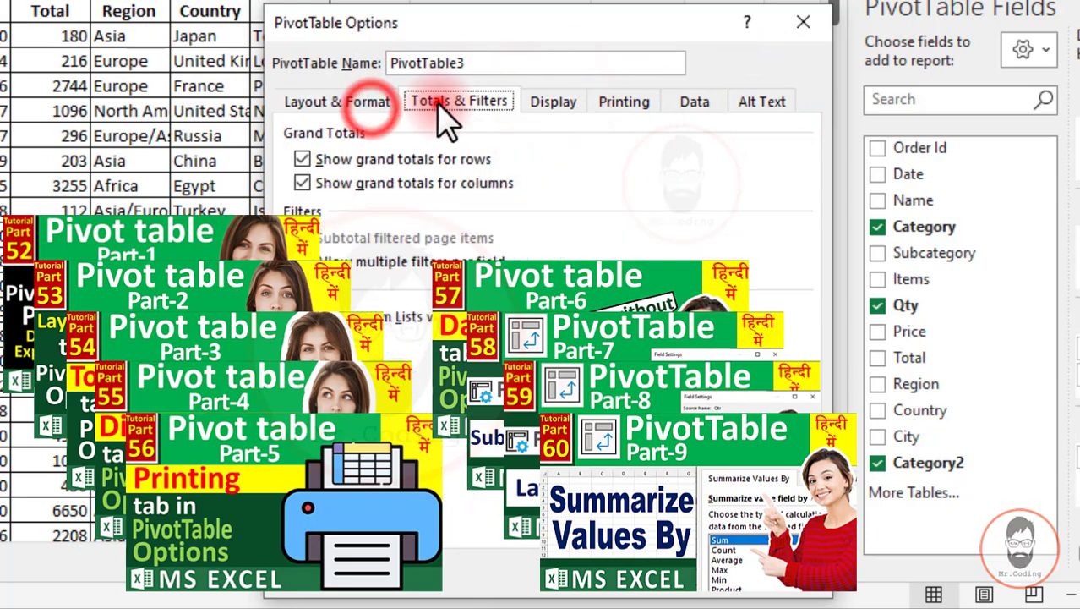
left_click(448, 104)
left_click(552, 103)
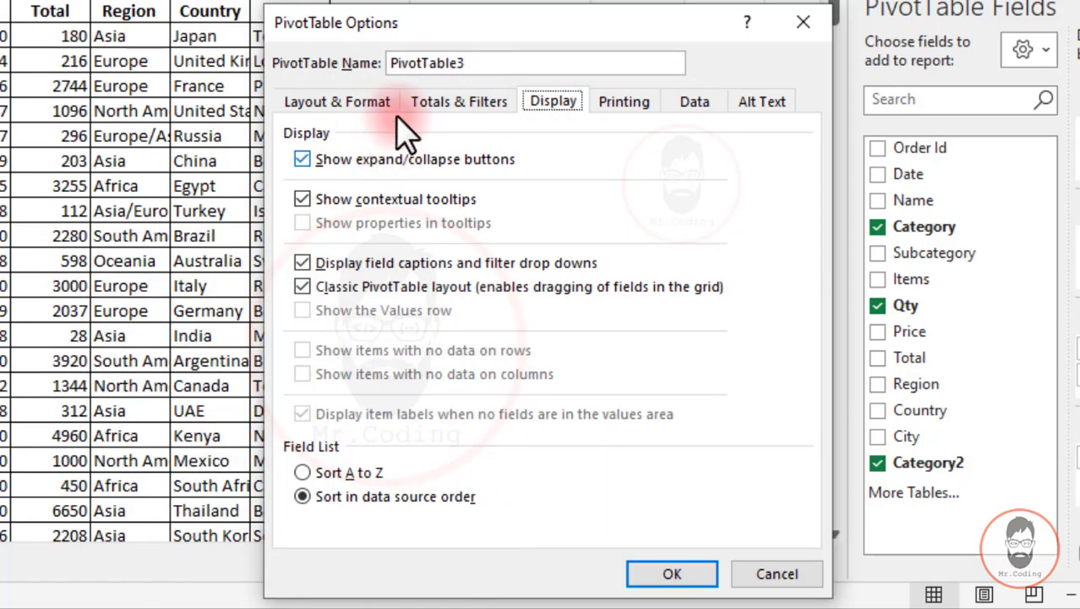
left_click(672, 574)
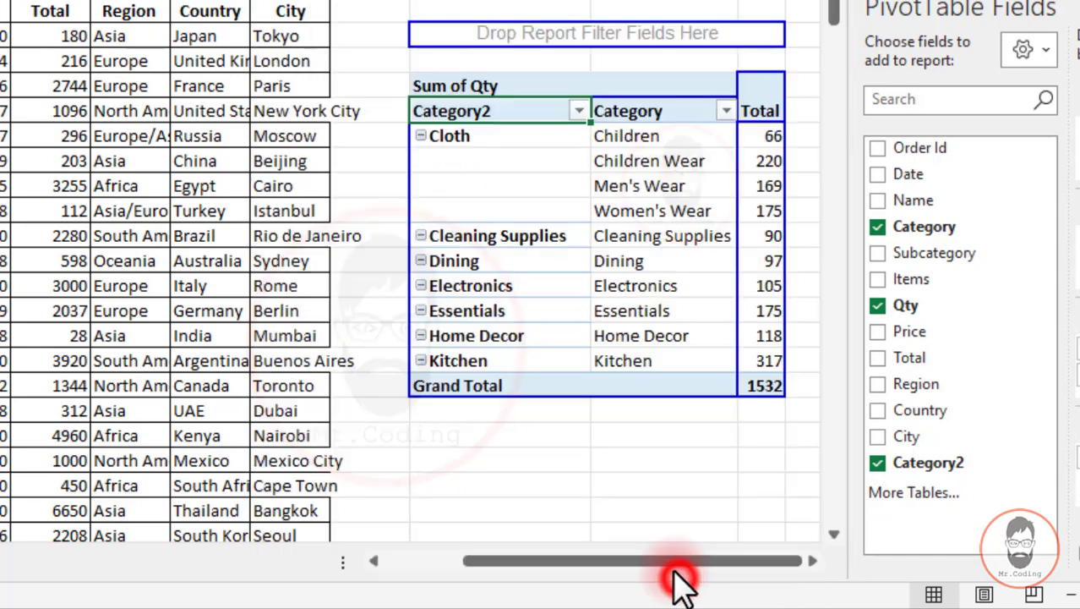
Group the Cleaning Supplies, Dining, Electronics, Essentials, Home Decor and Kitchen items of Category2 into one group
mouse_move(647, 562)
left_mouse_down()
mouse_move(718, 571)
mouse_move(647, 560)
left_mouse_up()
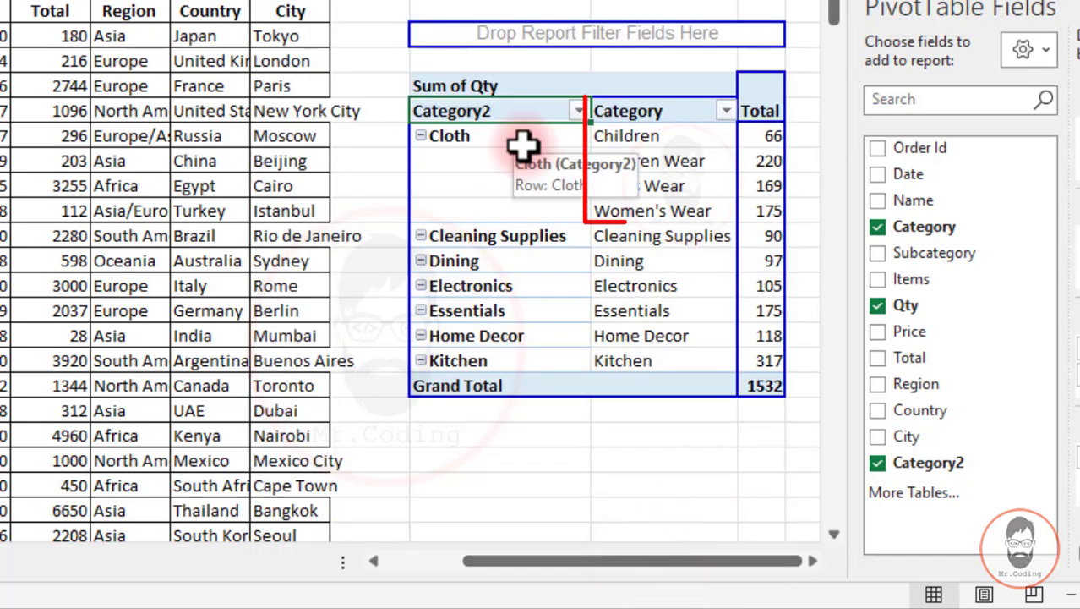
left_click_drag(636, 152, 632, 212)
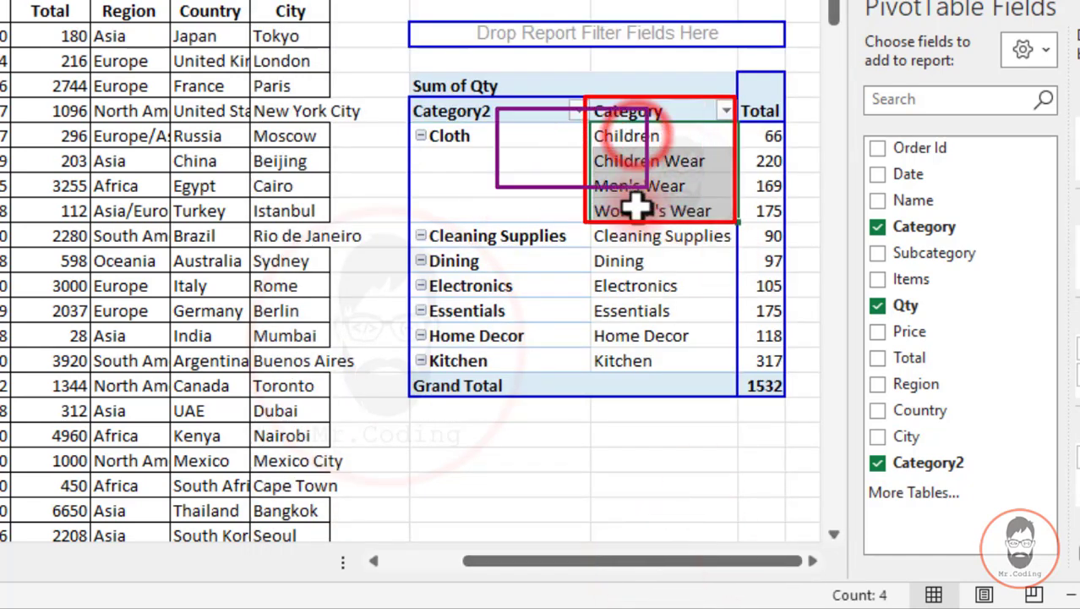
left_click(631, 237)
left_click_drag(634, 275, 639, 358)
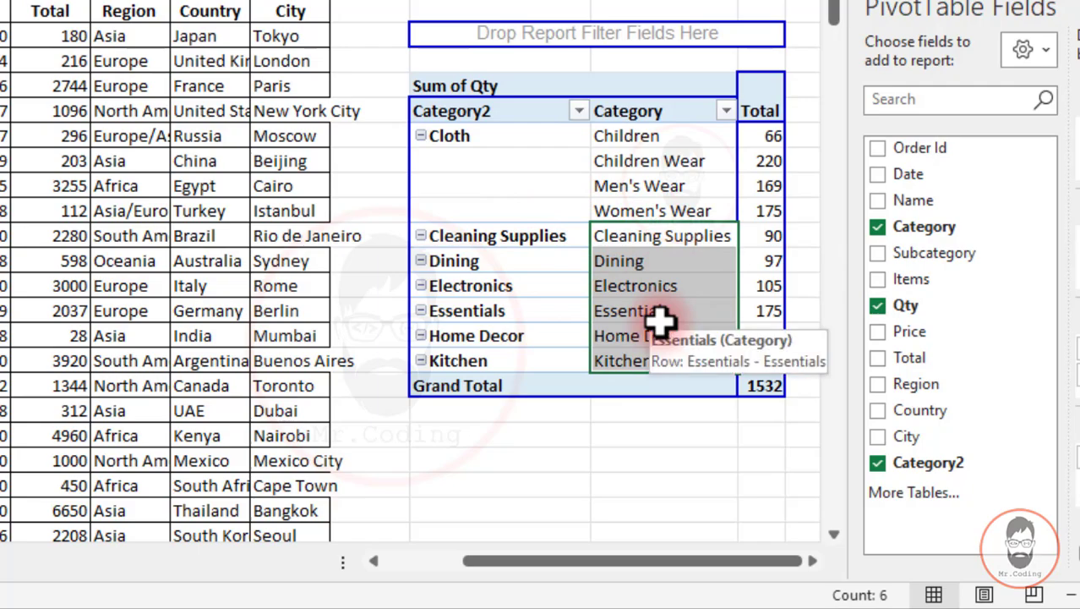
left_click_drag(539, 242, 583, 360)
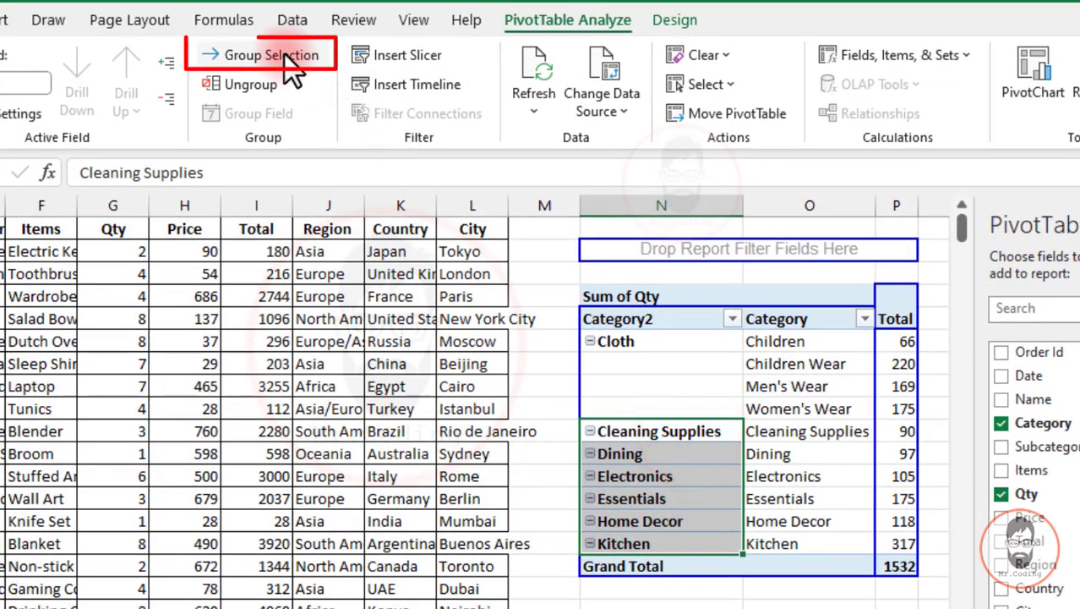
left_click(286, 63)
left_click_drag(795, 434, 798, 545)
Rename the Group2 label in the PivotTable as Home
left_click(635, 433)
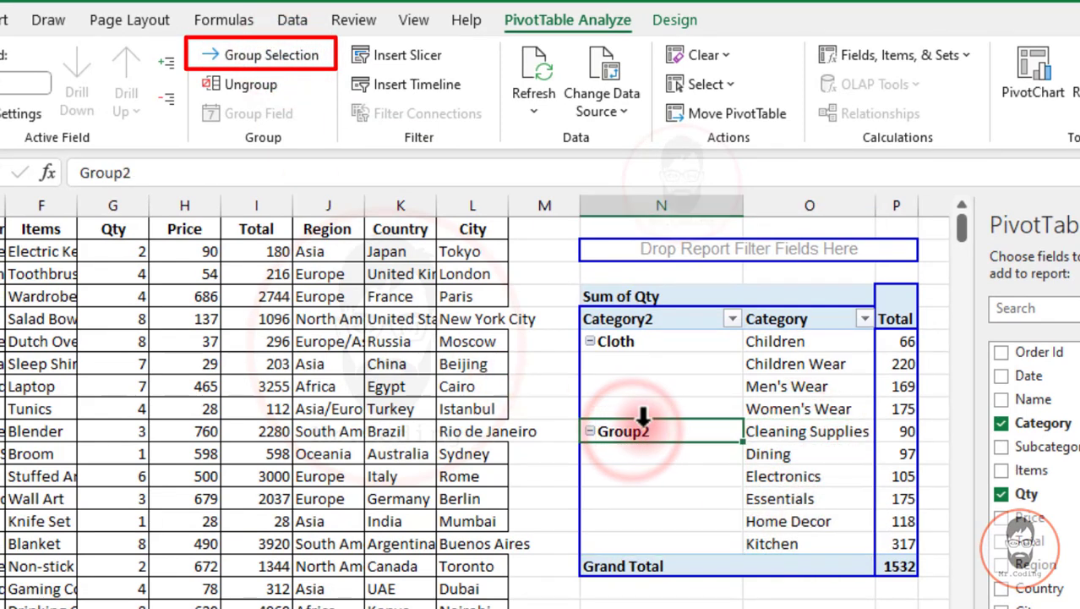
left_click_drag(149, 174, 11, 181)
type("Home")
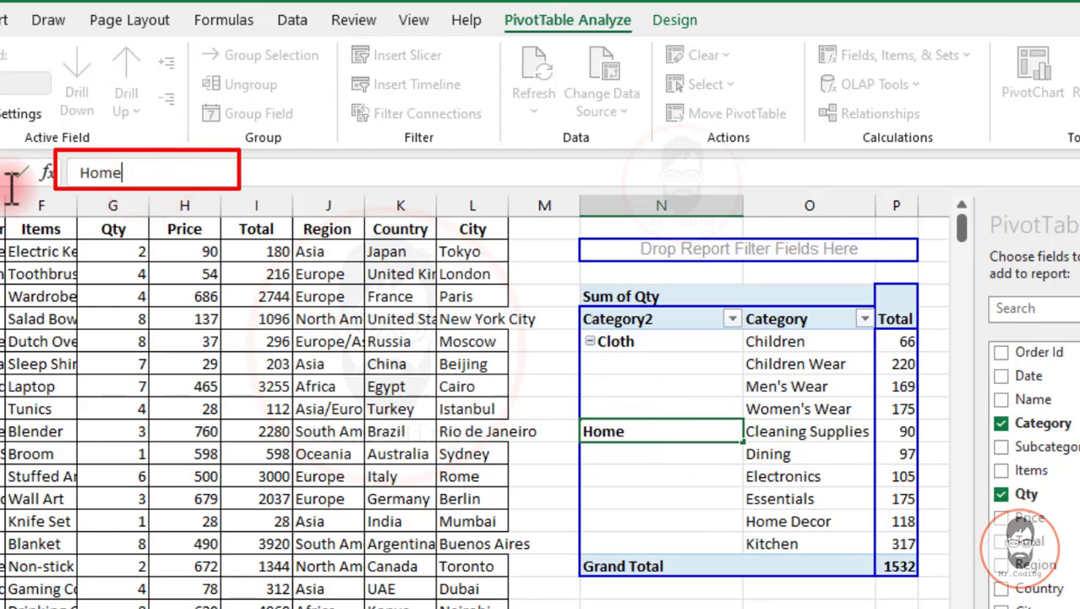
key("Return")
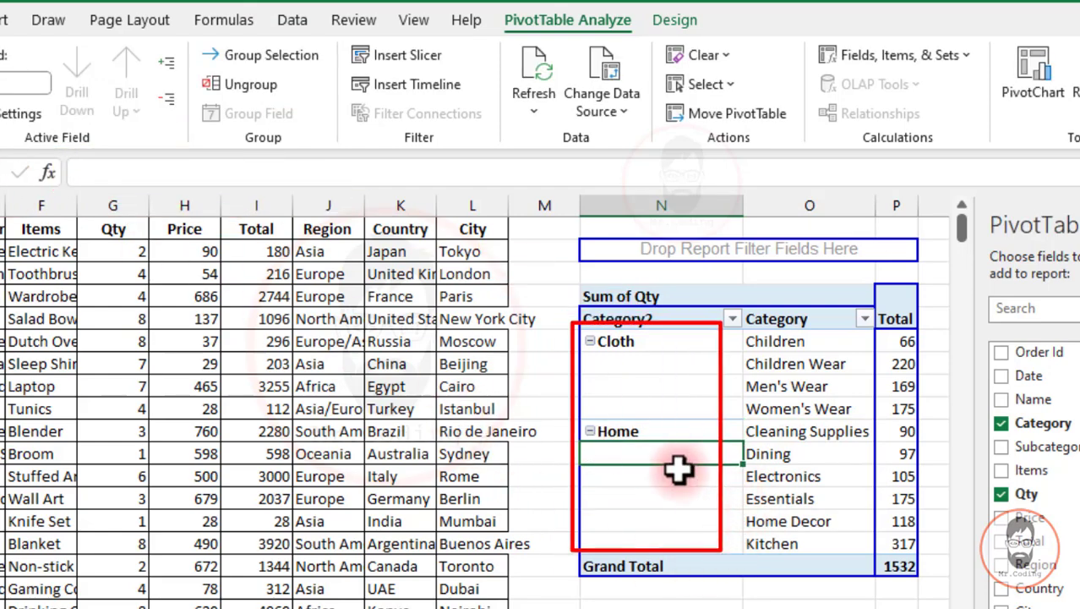
Collapse the Cloth group in the PivotTable and expand it again
left_click_drag(793, 342, 778, 545)
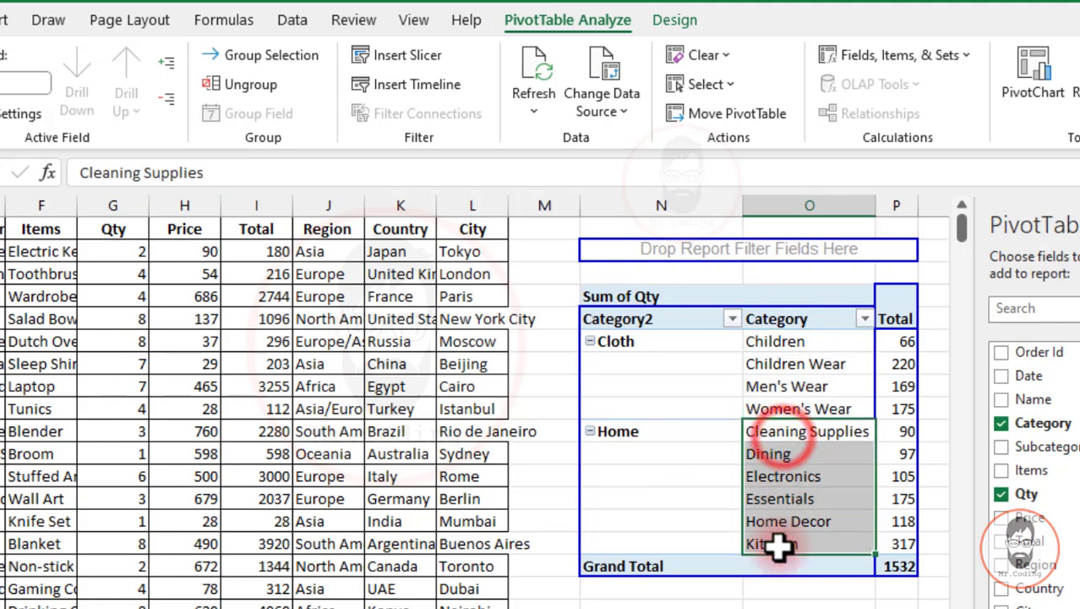
left_click(590, 340)
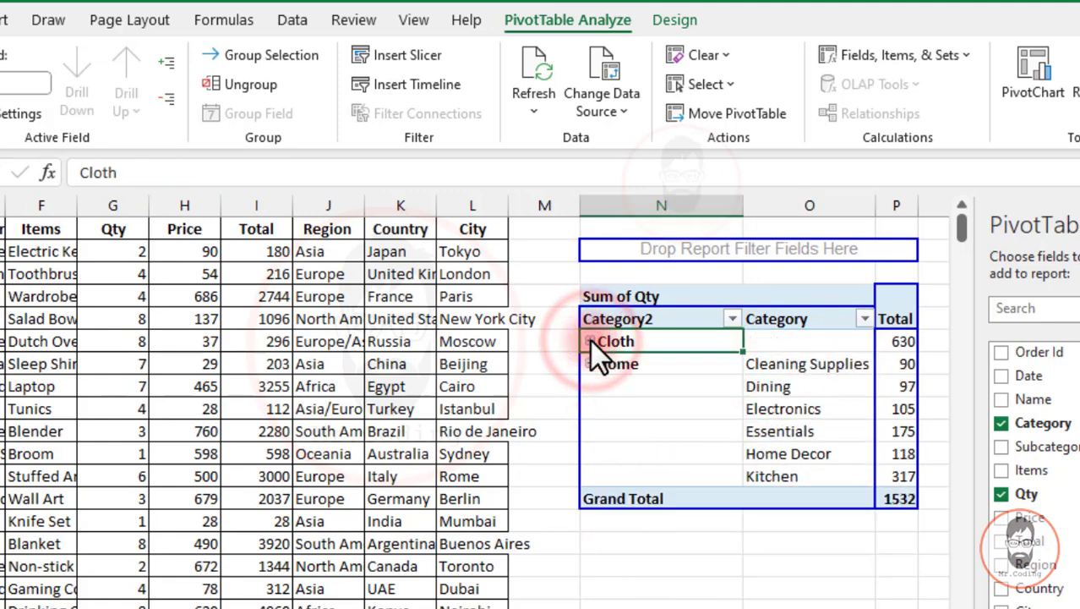
left_click(590, 340)
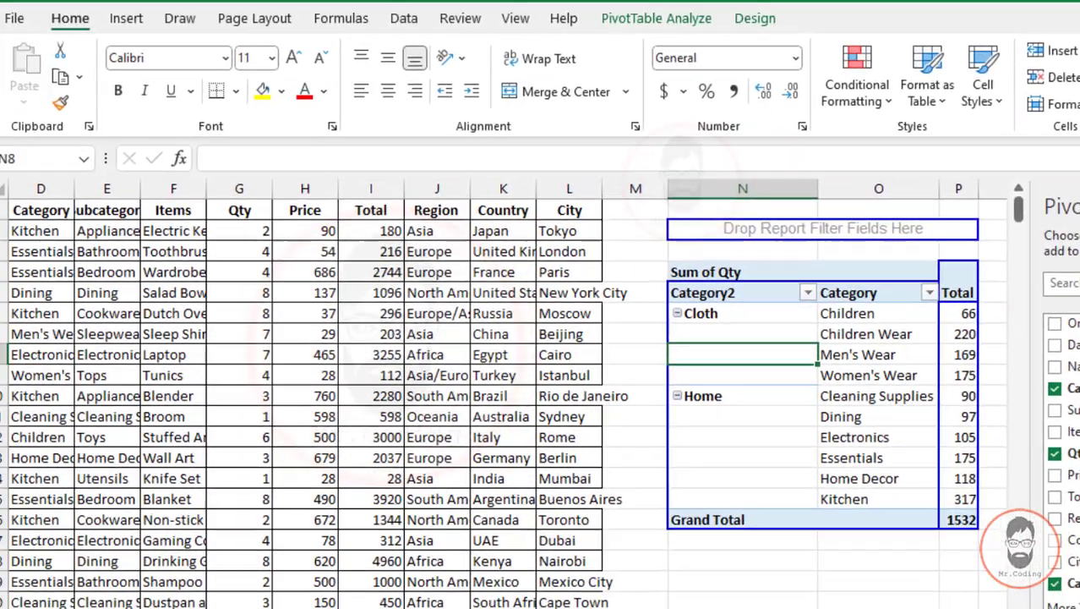
Create a PivotTable from the order data in A1:L352 and place it on the existing worksheet at Sheet4 cell N3
left_click(169, 348)
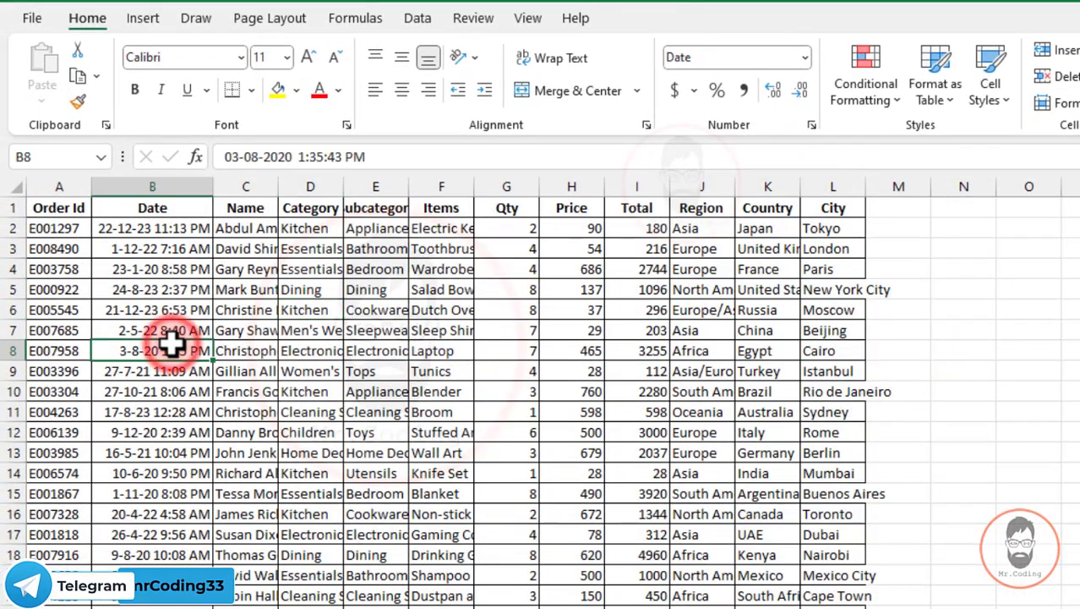
key("ctrl+a")
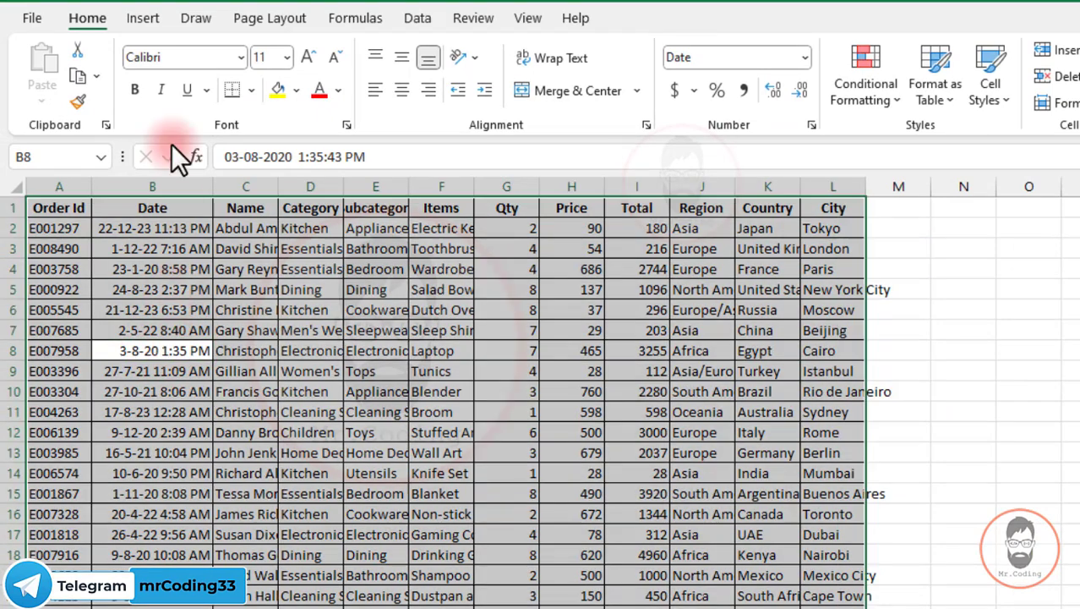
left_click(144, 19)
left_click(49, 64)
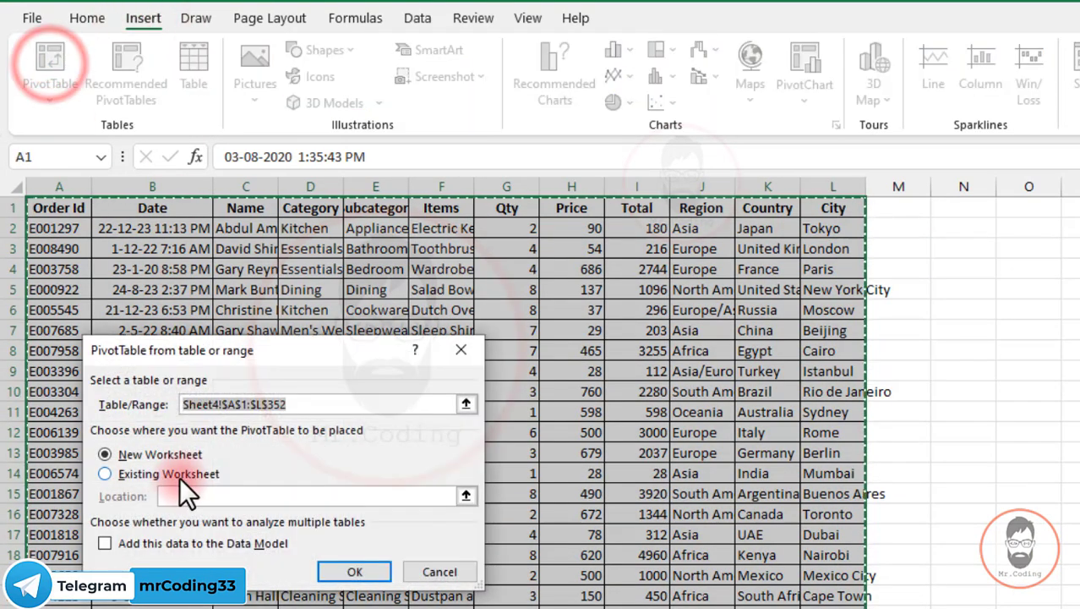
left_click(181, 474)
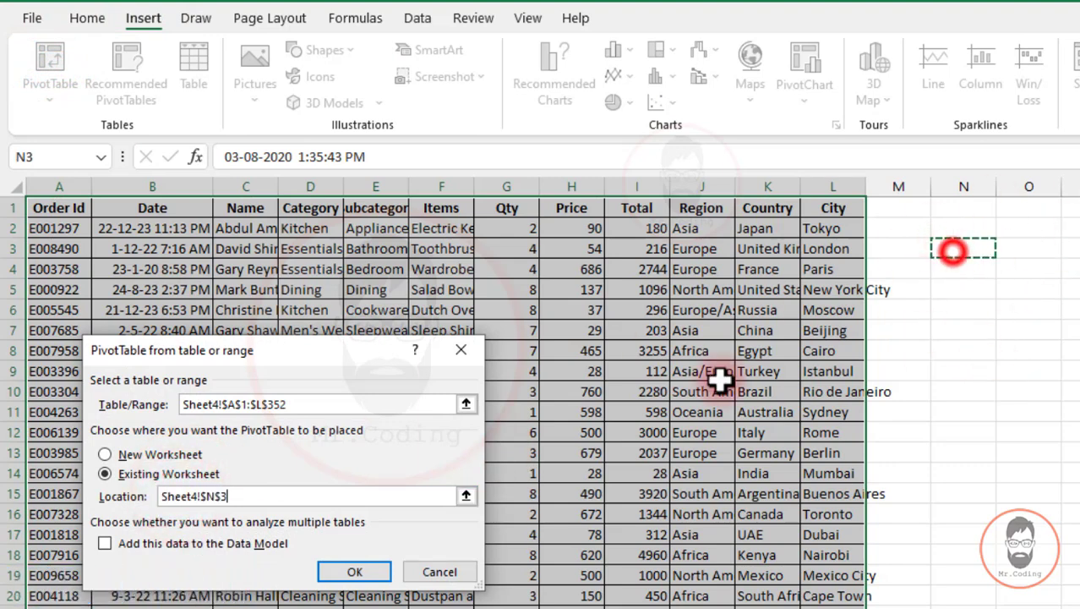
left_click(354, 572)
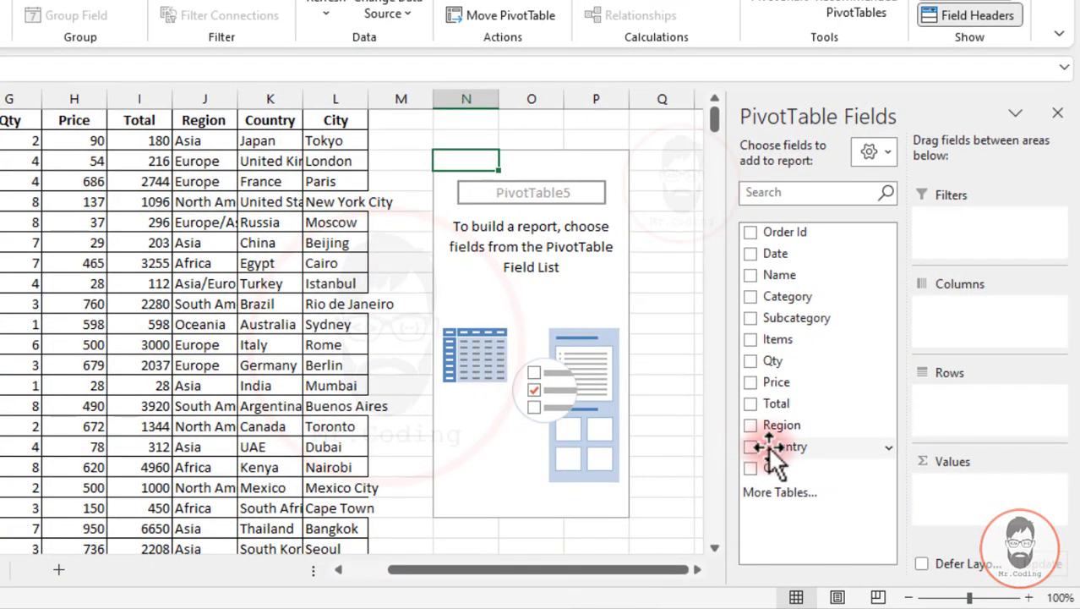
Add the Country field to the PivotTable's rows and the Date field to its columns
left_click_drag(767, 445, 968, 399)
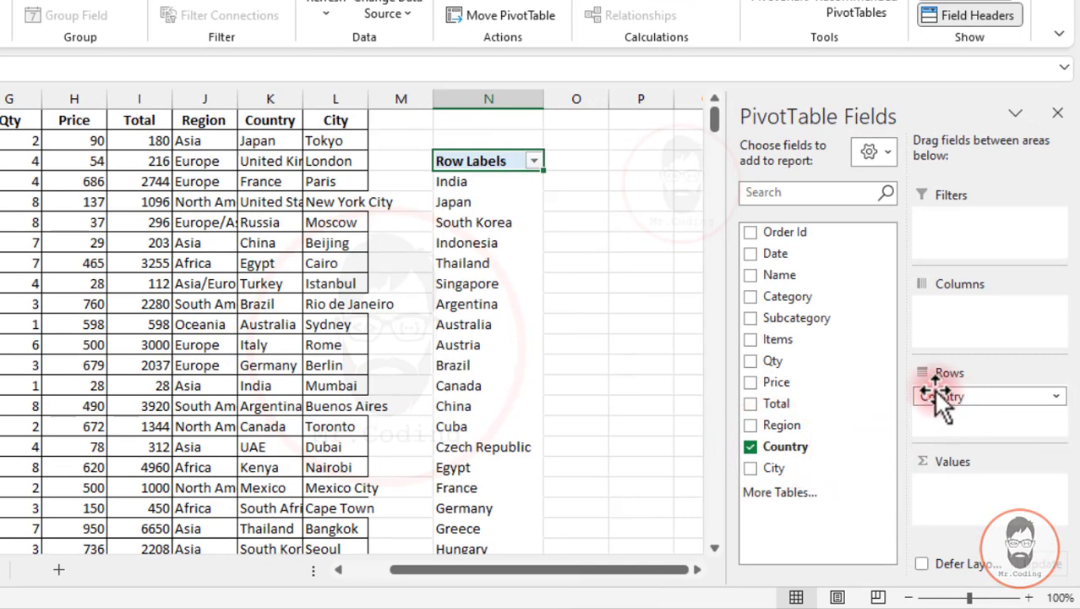
left_click_drag(790, 254, 963, 326)
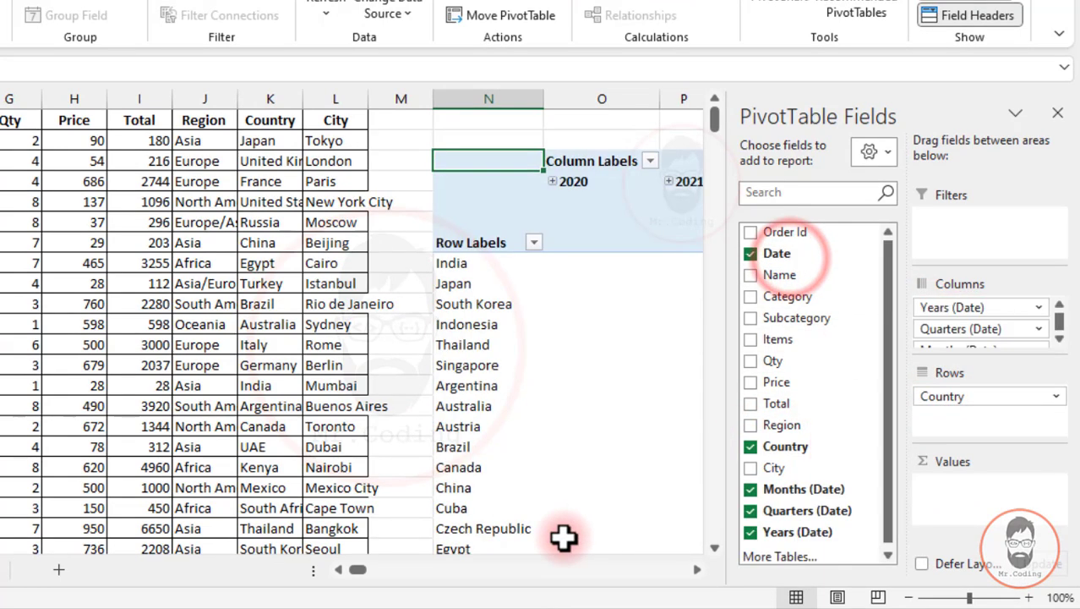
left_click(695, 569)
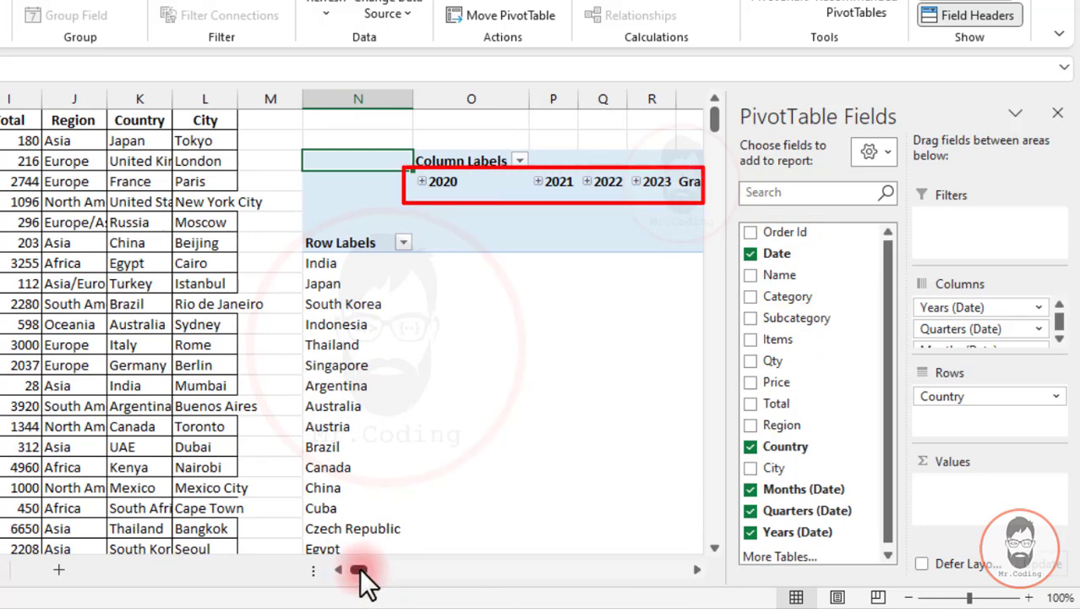
left_click(697, 569)
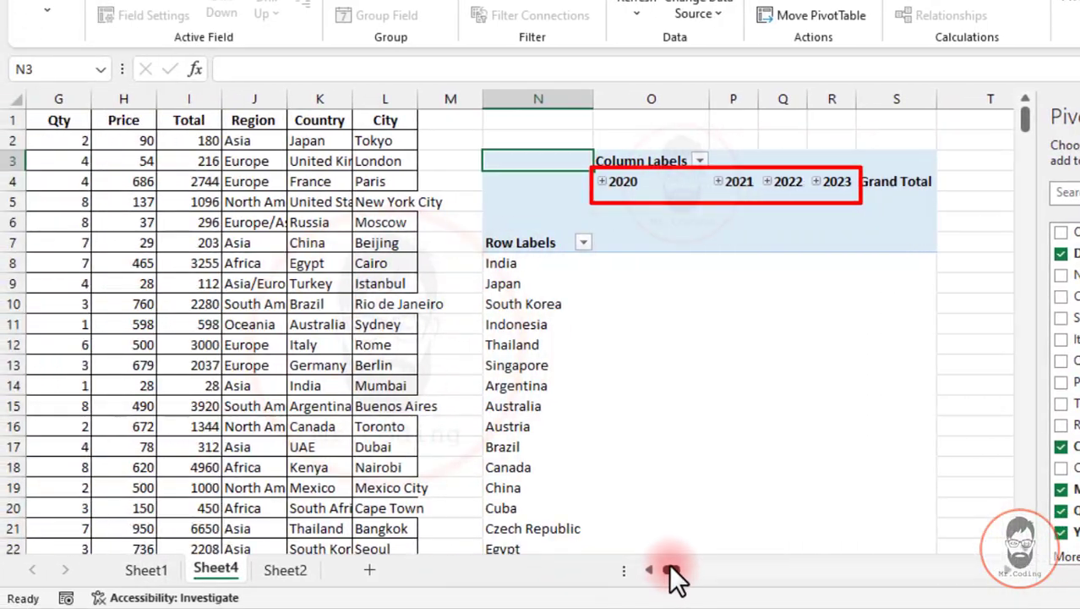
Examine the date and time entries in the source Date column and the year headings of the PivotTable
left_click_drag(668, 566, 659, 566)
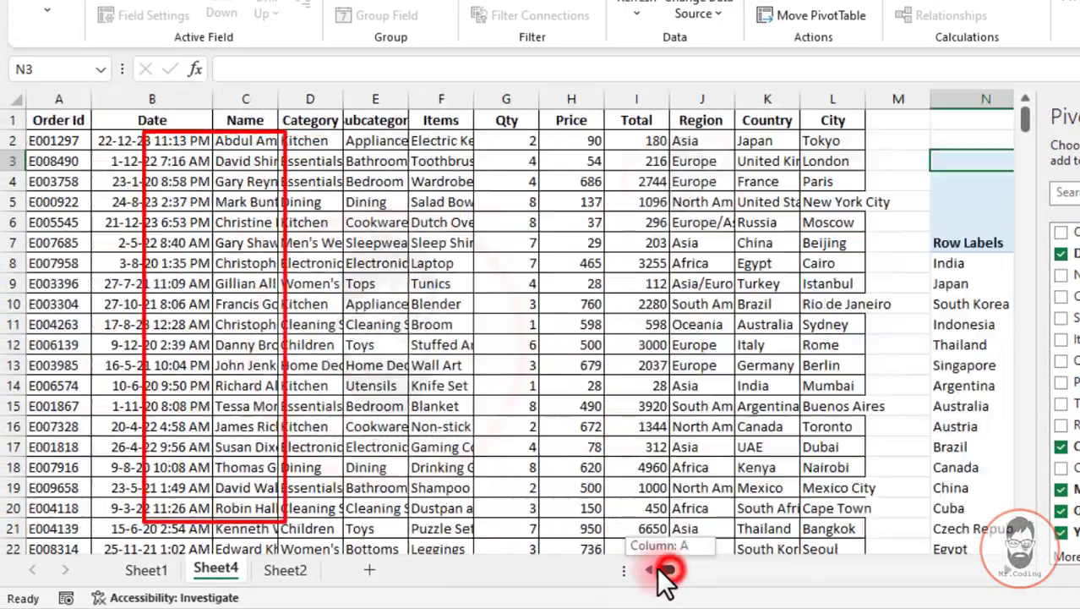
left_click_drag(144, 143, 148, 245)
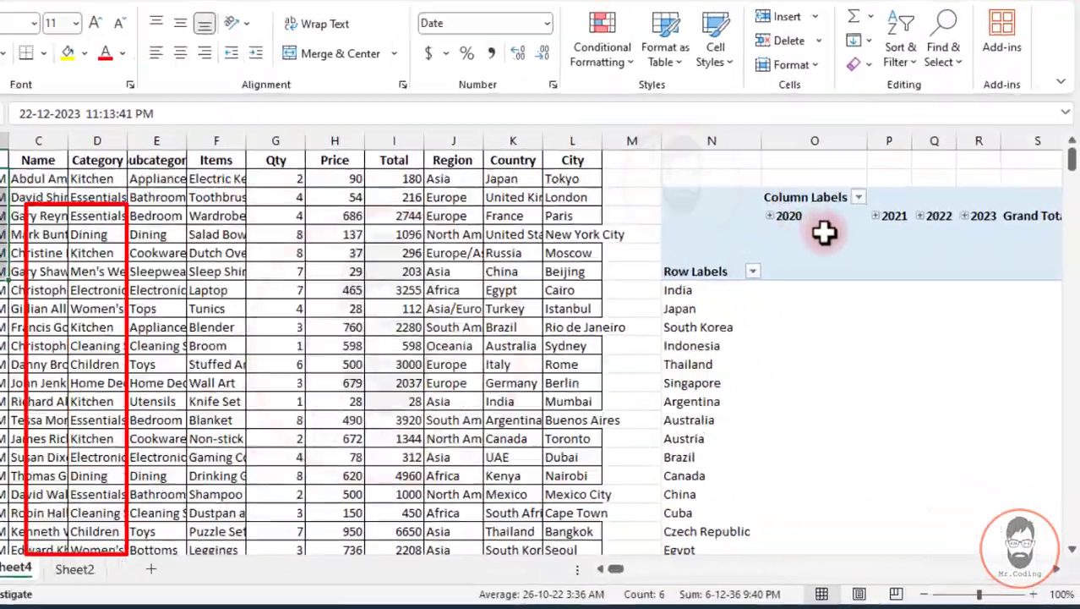
left_click(825, 231)
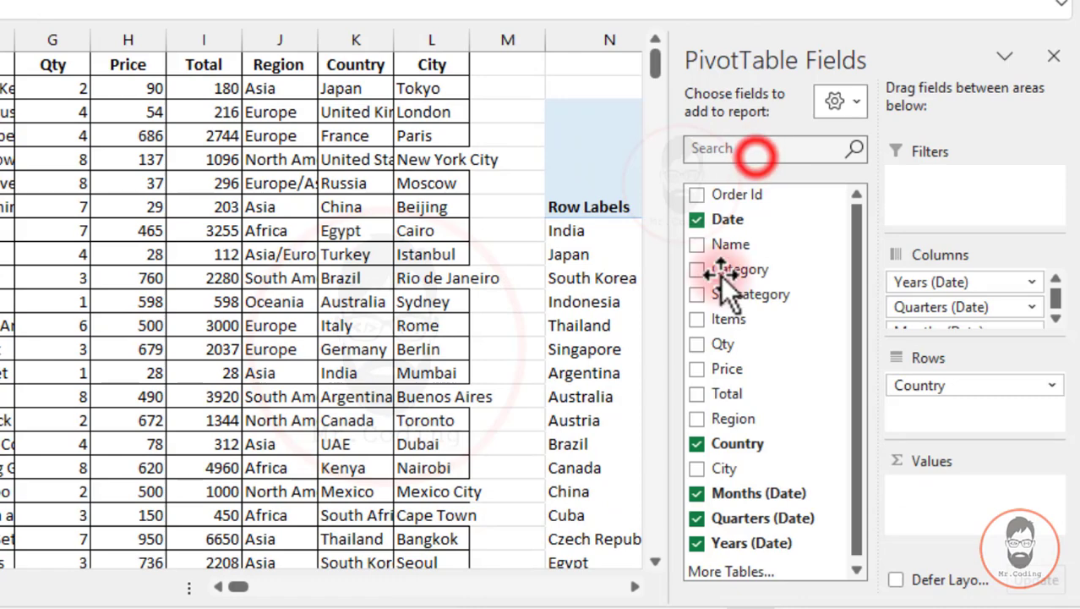
left_click(635, 586)
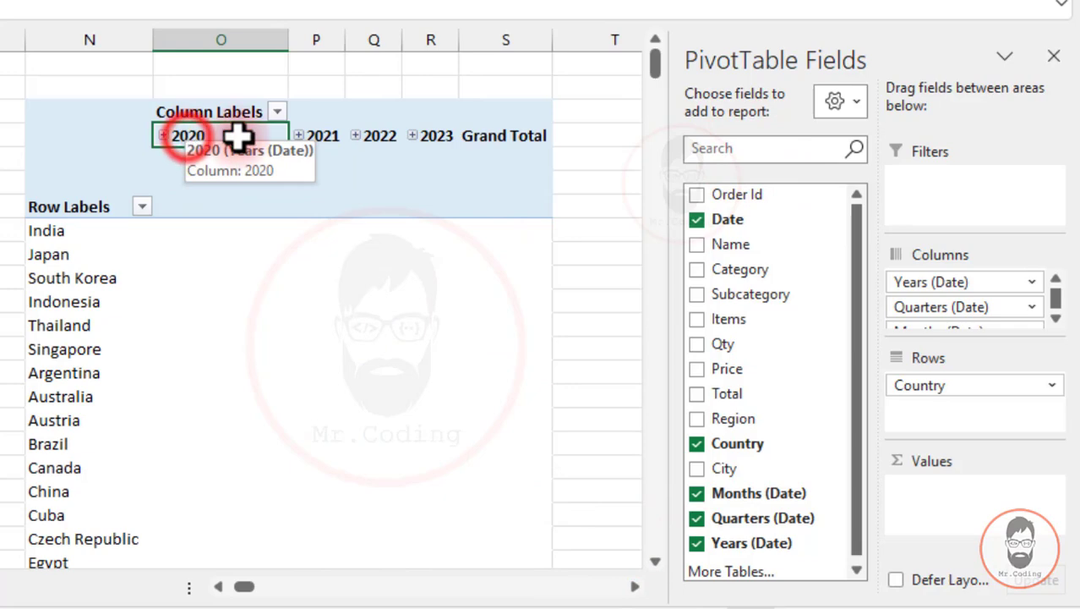
left_click(311, 135)
left_click(379, 135)
left_click(436, 136)
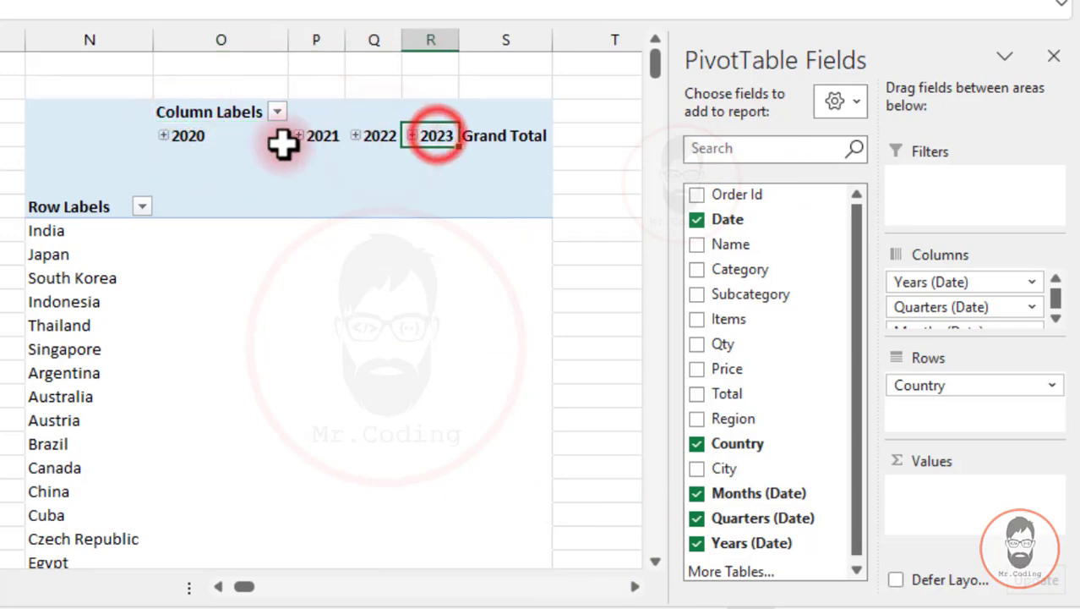
Regroup the PivotTable's date columns by Months only, leaving out Quarters and Years
left_click(219, 135)
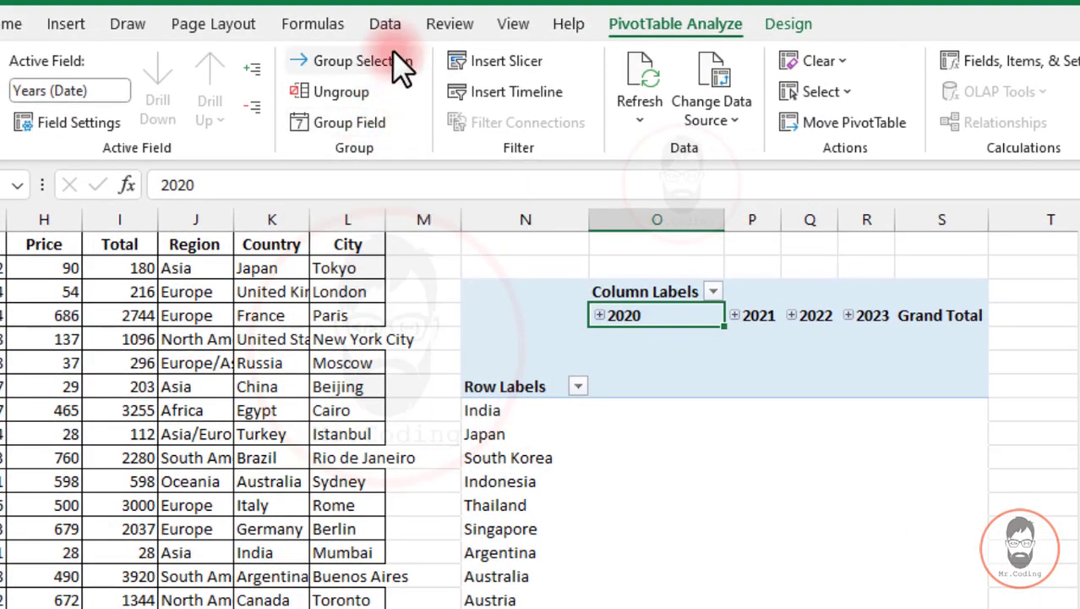
left_click(343, 120)
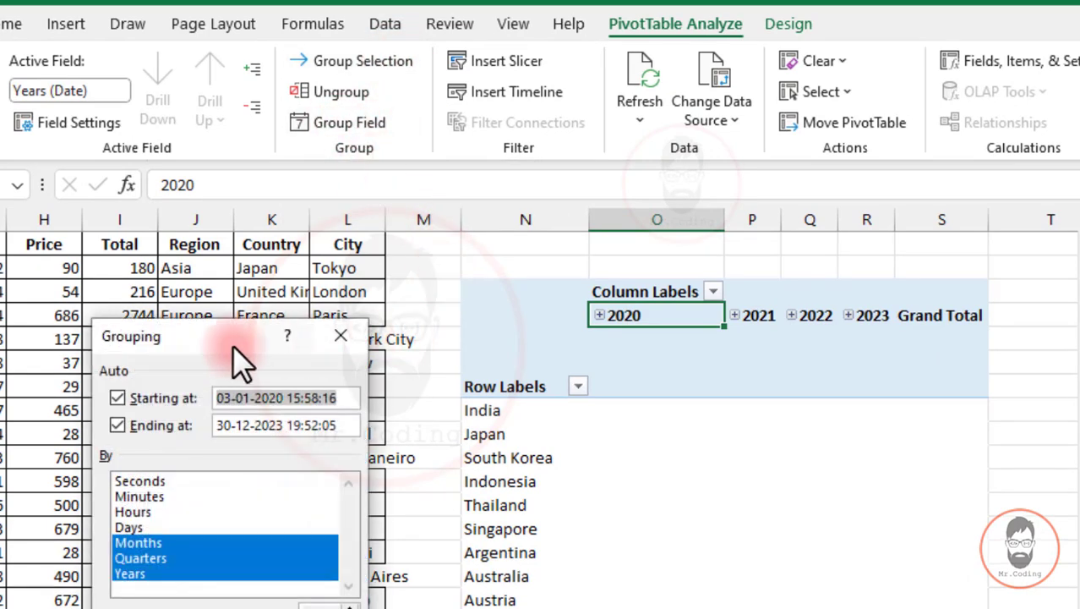
left_click(245, 427)
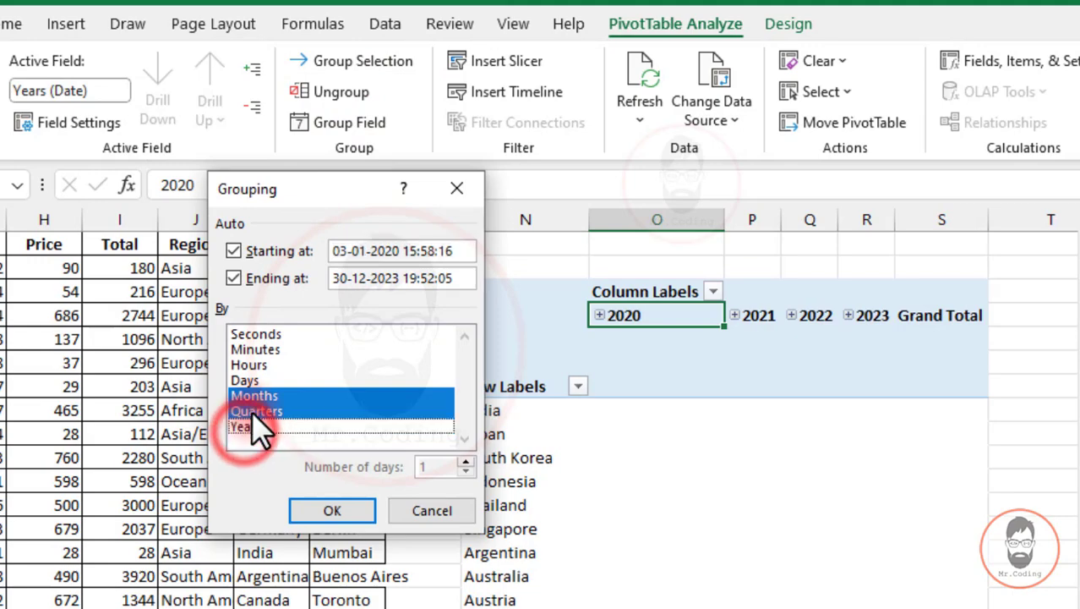
left_click(249, 411)
left_click(314, 505)
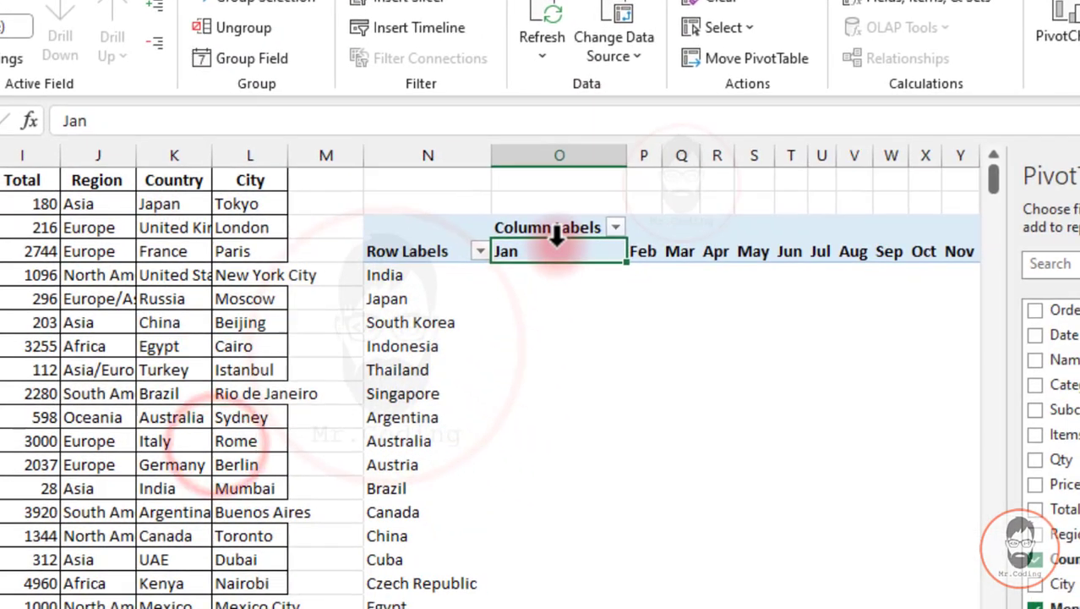
Narrow column O and add the Qty field to the PivotTable's values
left_click_drag(627, 156, 524, 157)
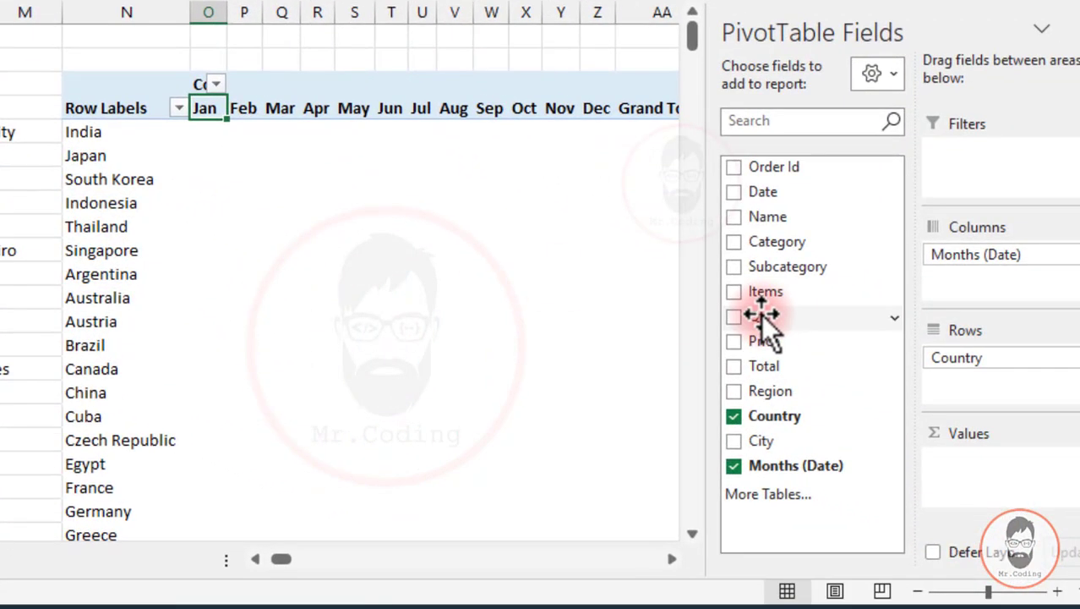
left_click_drag(887, 378, 1075, 524)
left_click_drag(985, 476, 987, 478)
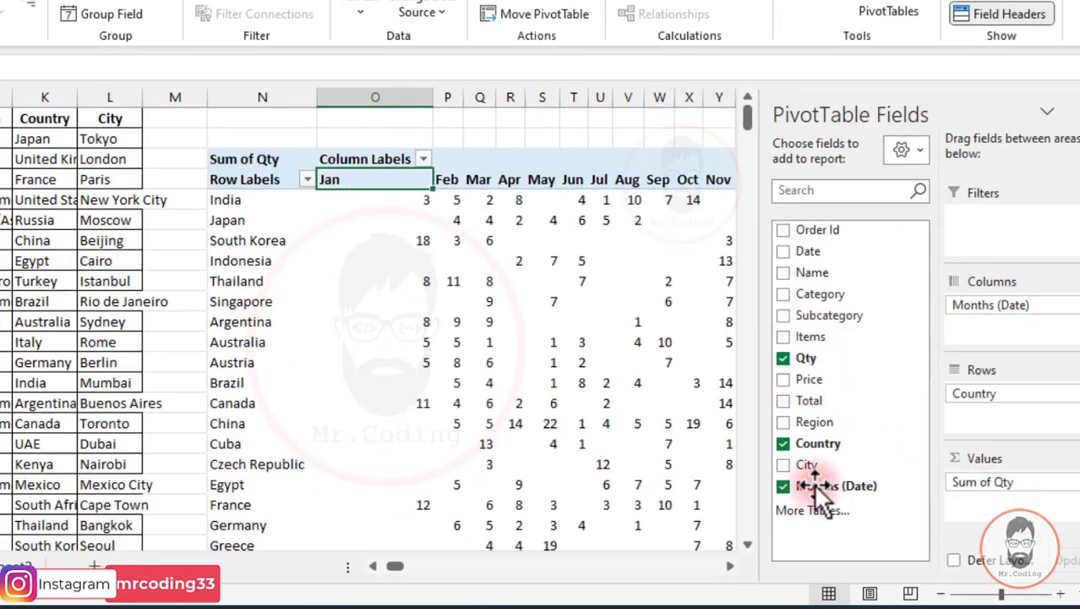
Examine the monthly quantities per country across the whole PivotTable, down to the Grand Total row
left_click(731, 565)
left_click(731, 565)
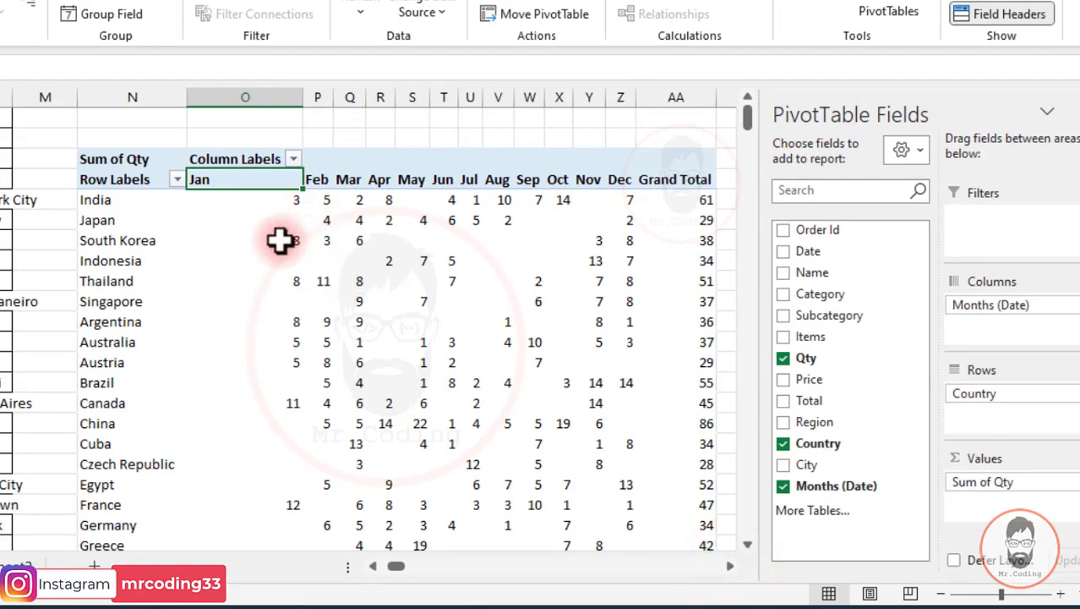
scroll(453, 270, "down", 4)
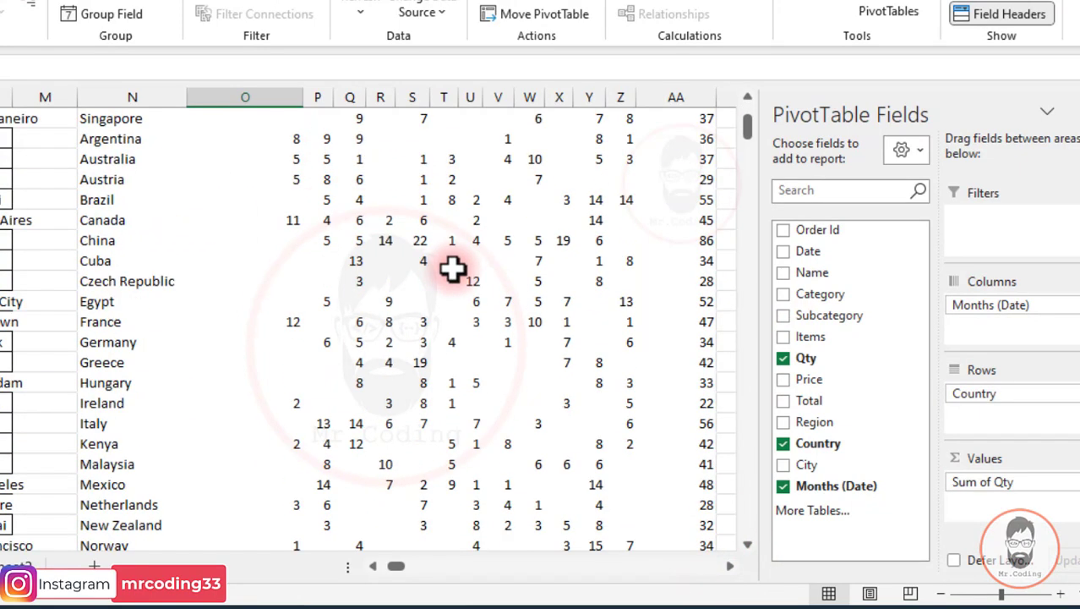
scroll(448, 290, "up", 4)
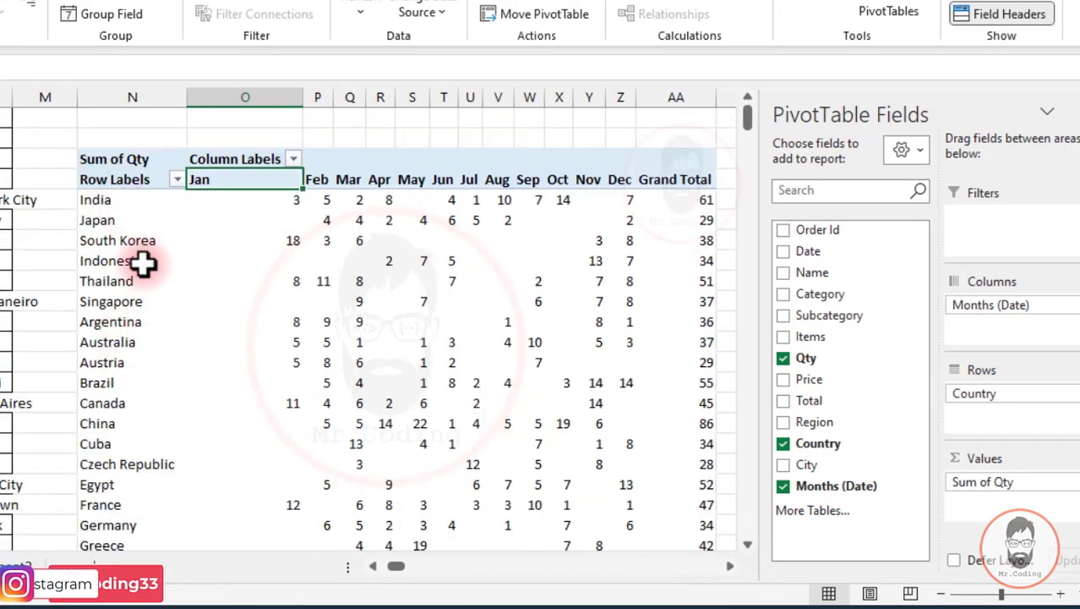
scroll(167, 352, "down", 5)
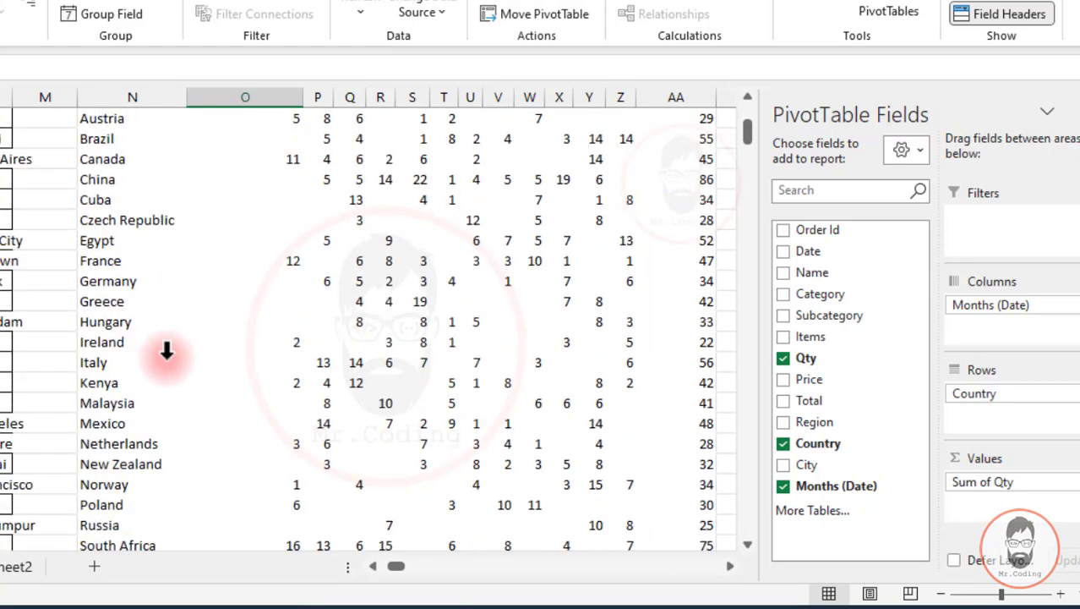
scroll(165, 352, "down", 2)
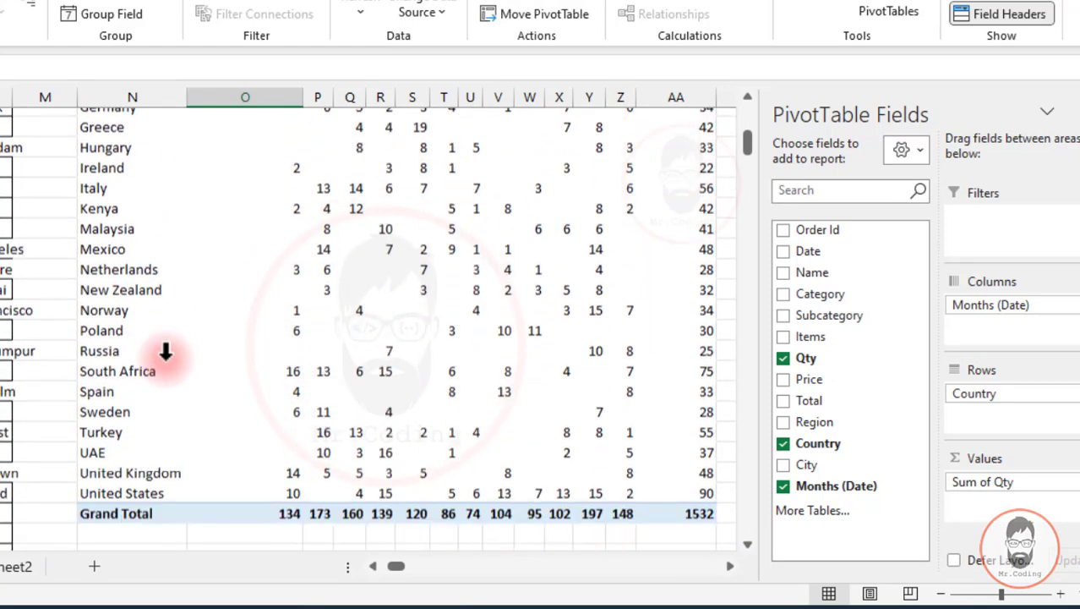
scroll(164, 352, "up", 7)
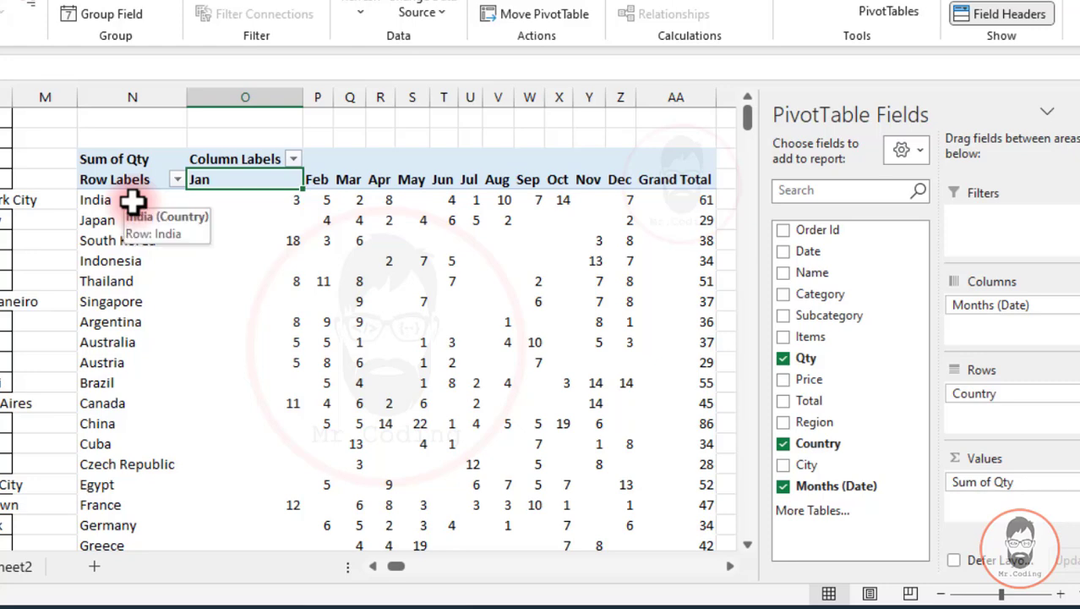
Group India, Indonesia, Singapore, Brazil and Austria together in the PivotTable's row labels
key("Down")
key("Down")
left_click(124, 199)
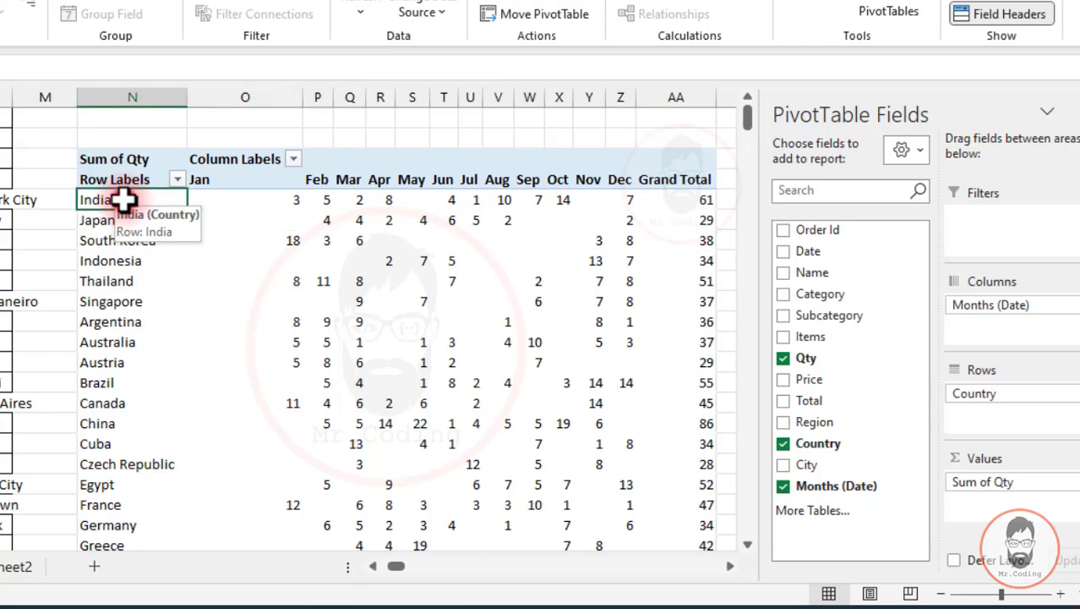
left_click(120, 260, "ctrl")
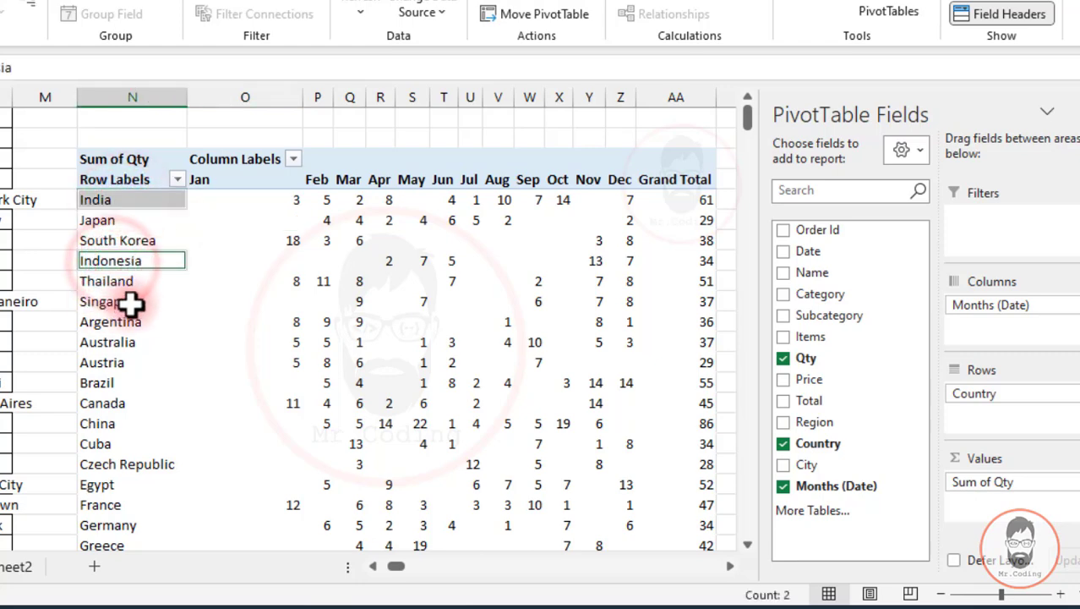
left_click(140, 301, "ctrl")
left_click(127, 382, "ctrl")
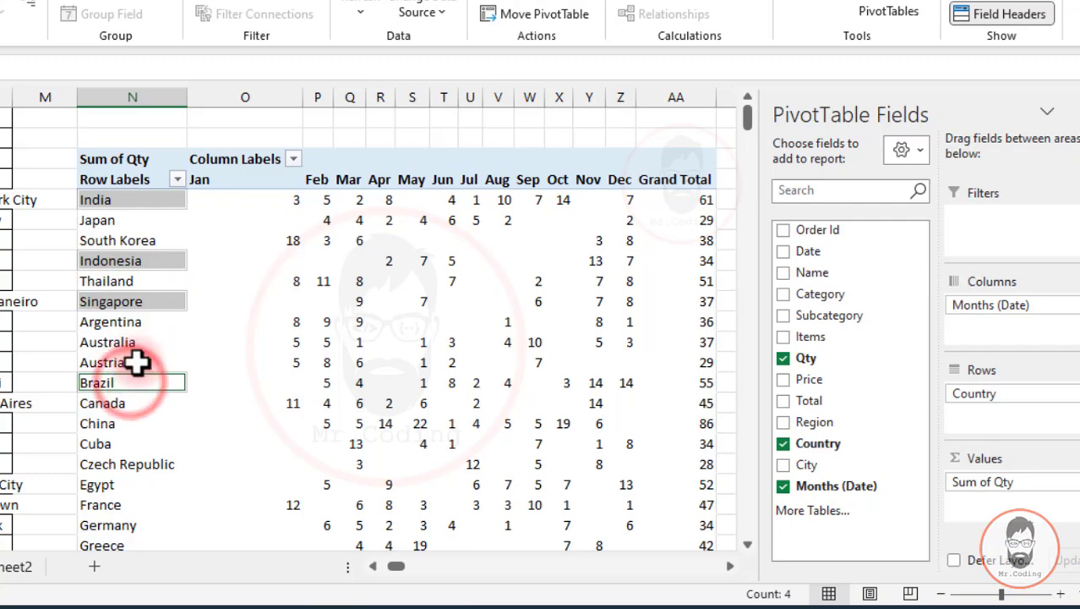
left_click(138, 362, "ctrl")
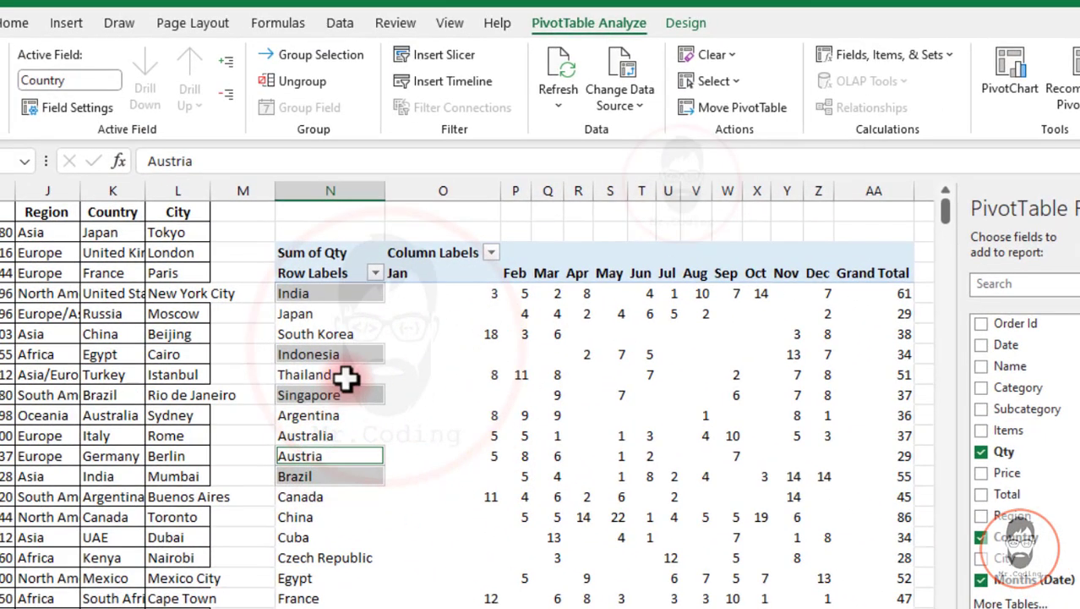
left_click(340, 59)
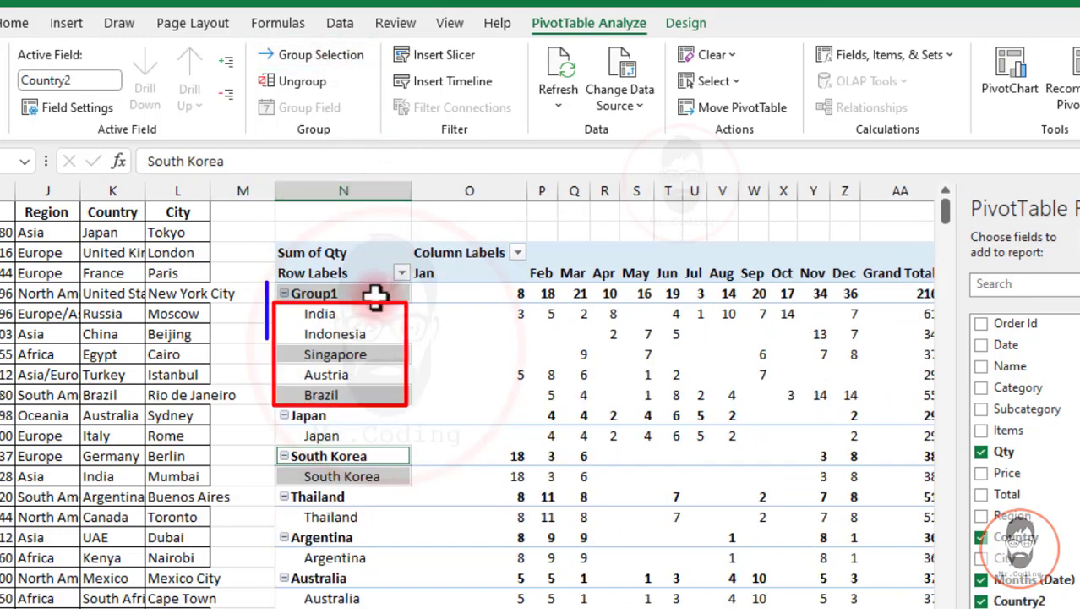
Review the new country group and turn on the Classic PivotTable layout in the PivotTable options
left_click_drag(351, 317, 347, 394)
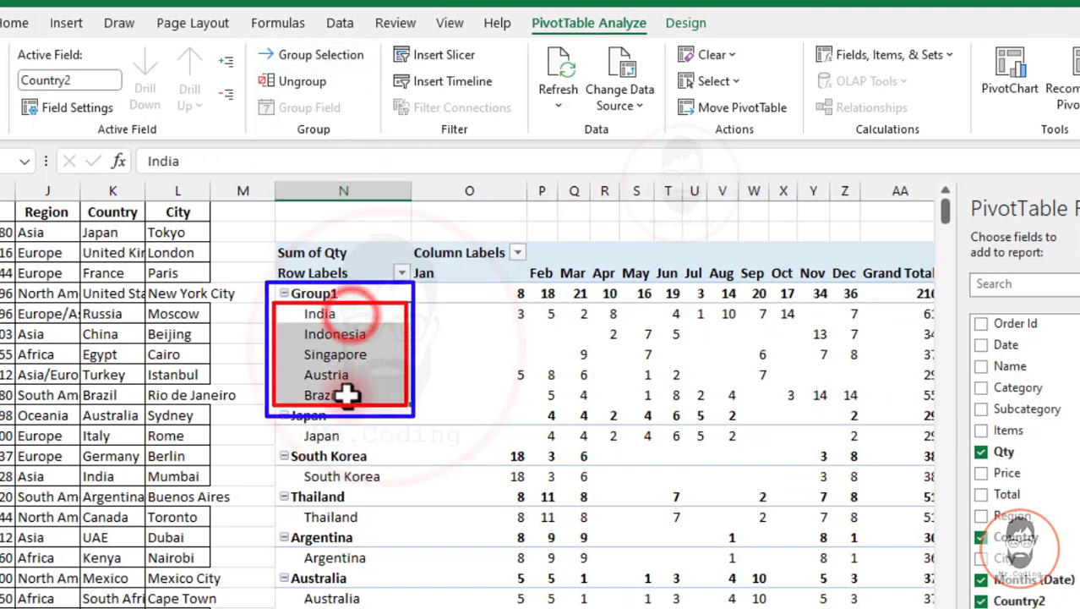
left_click(338, 289)
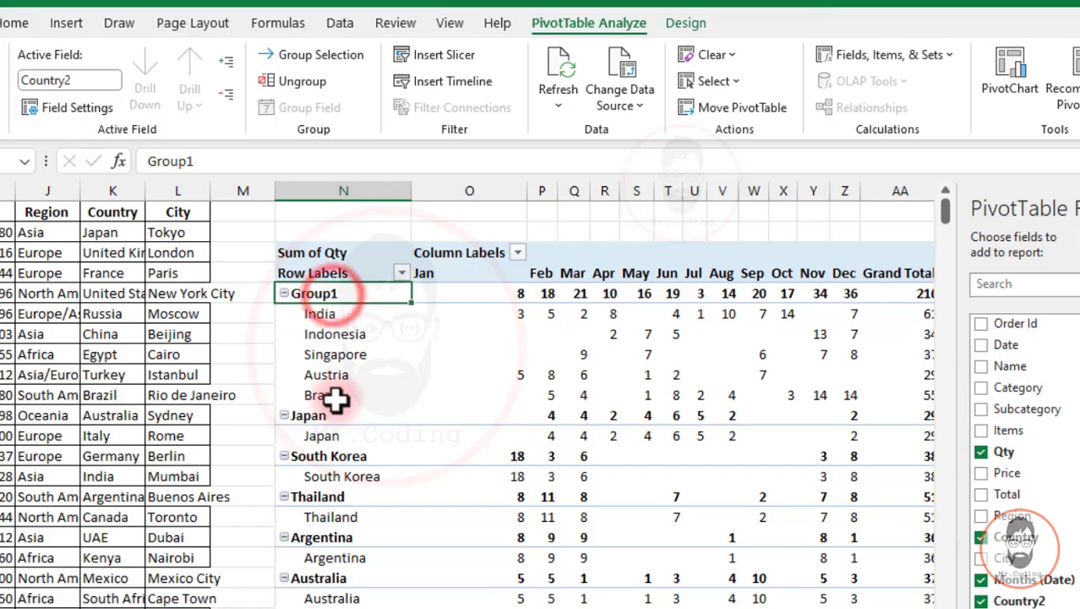
scroll(336, 398, "down", 5)
scroll(336, 397, "down", 4)
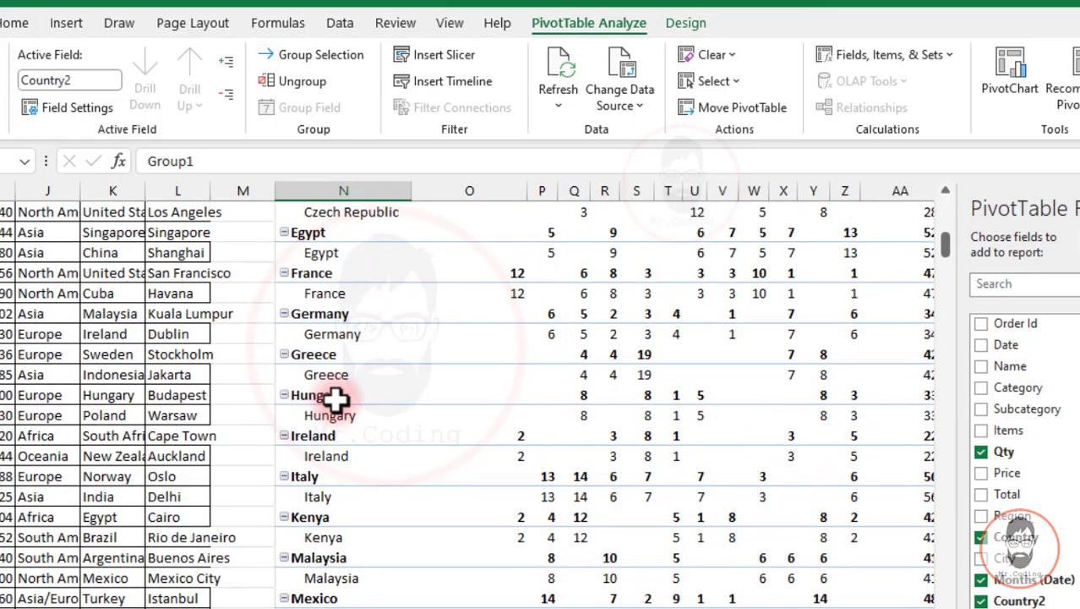
scroll(336, 397, "down", 4)
scroll(336, 398, "up", 13)
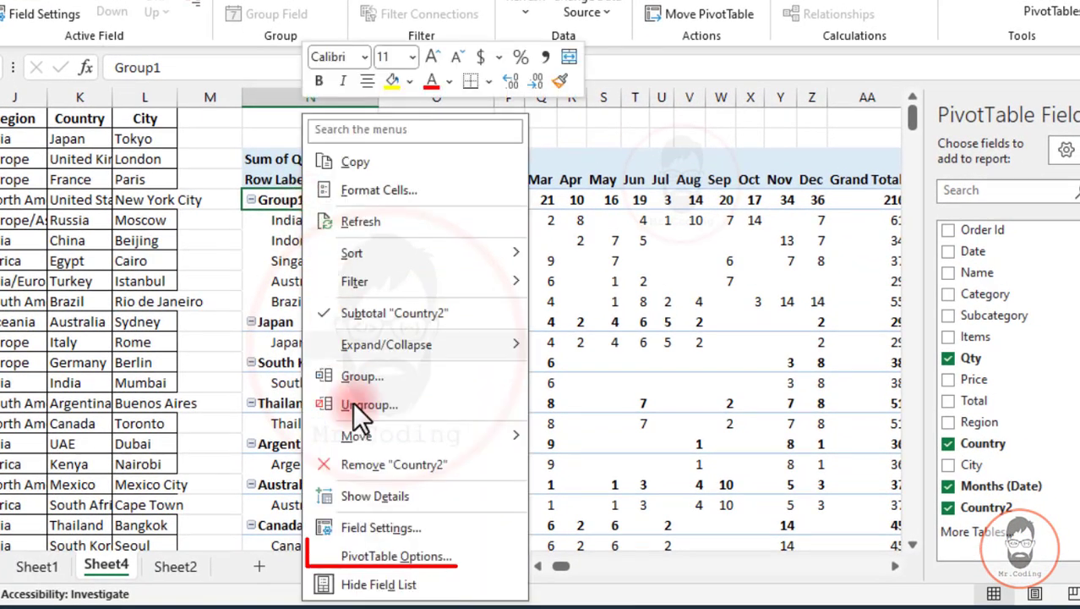
left_click(380, 556)
left_click(387, 199)
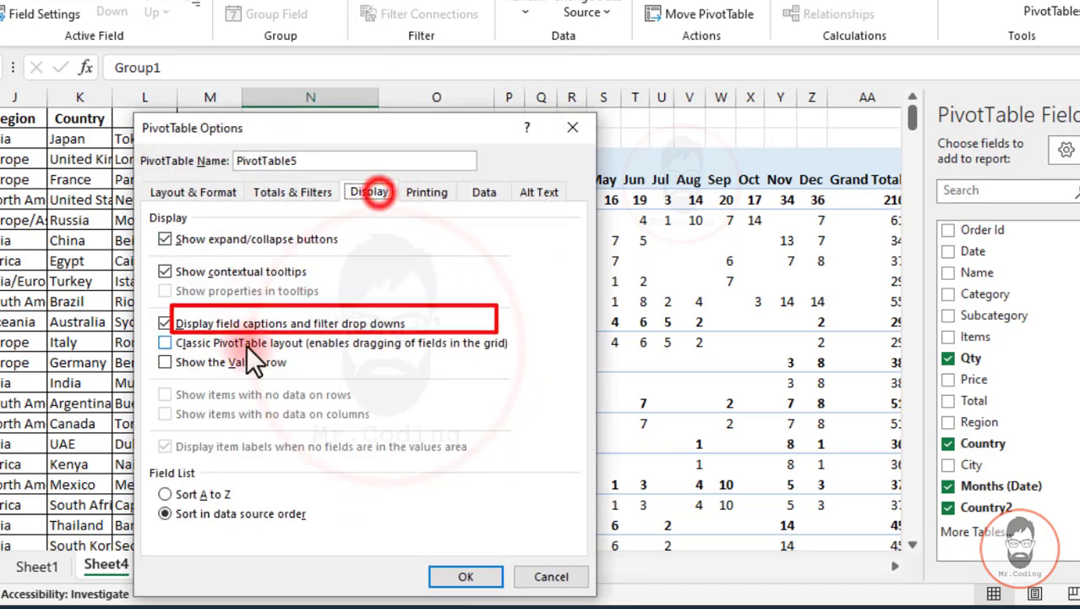
left_click(253, 345)
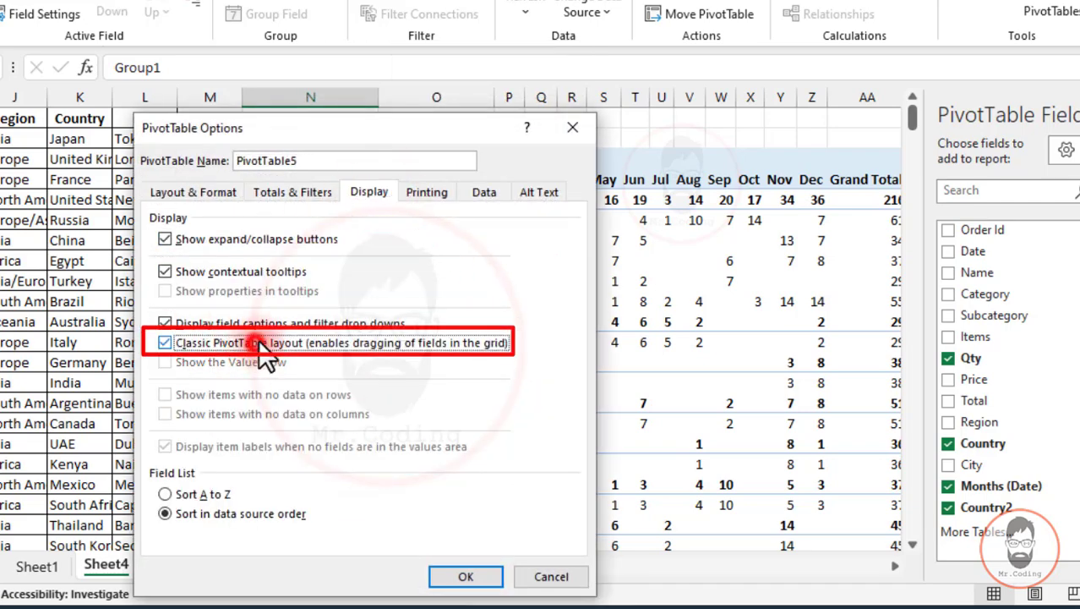
left_click(464, 575)
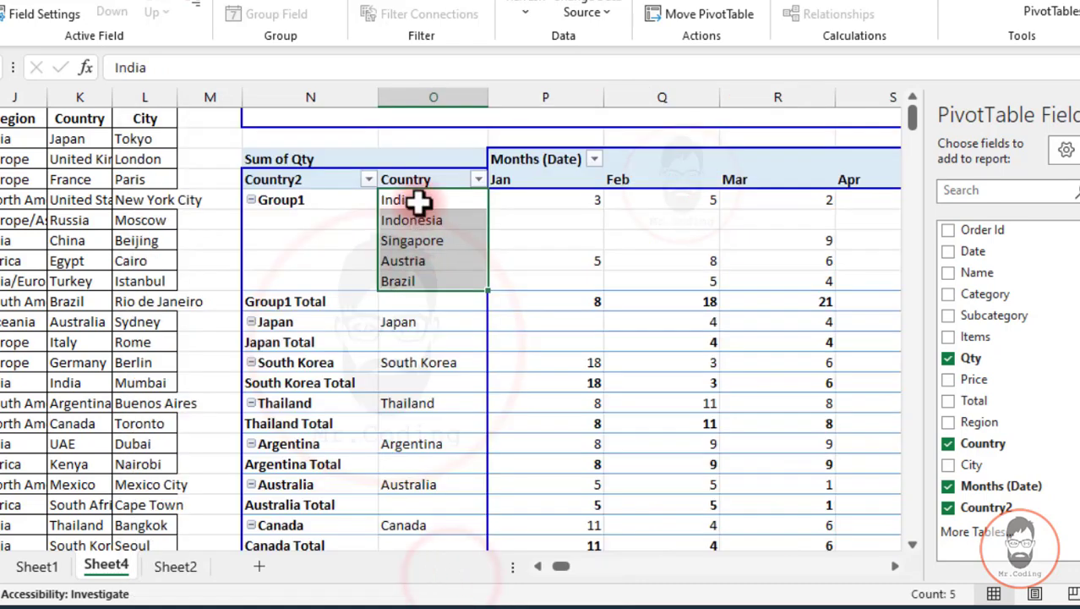
Rename the Group1 country group as West Zone
left_click(317, 201)
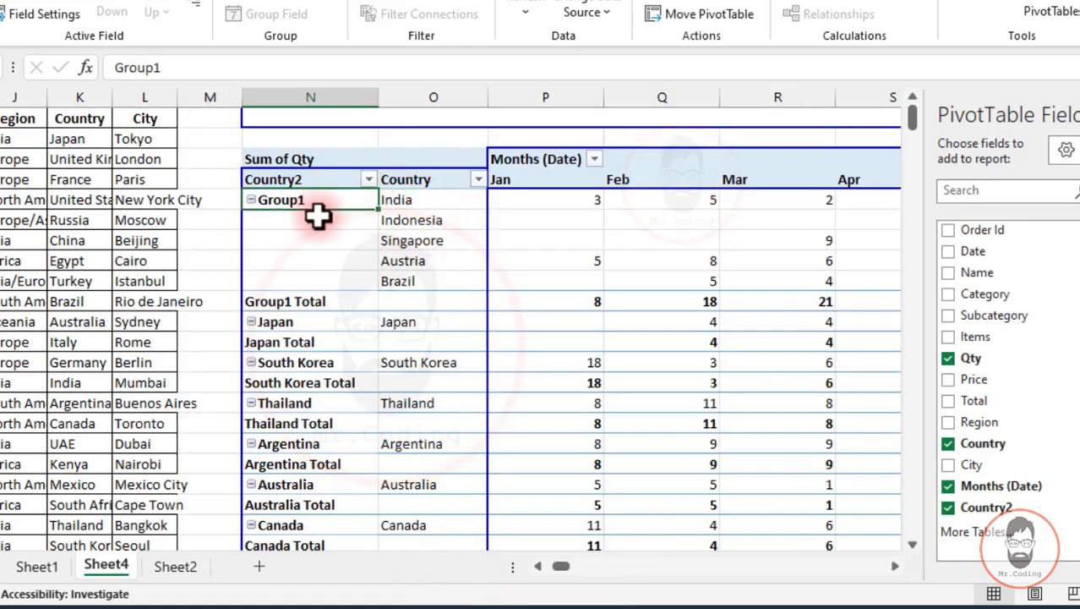
left_click_drag(190, 66, 53, 67)
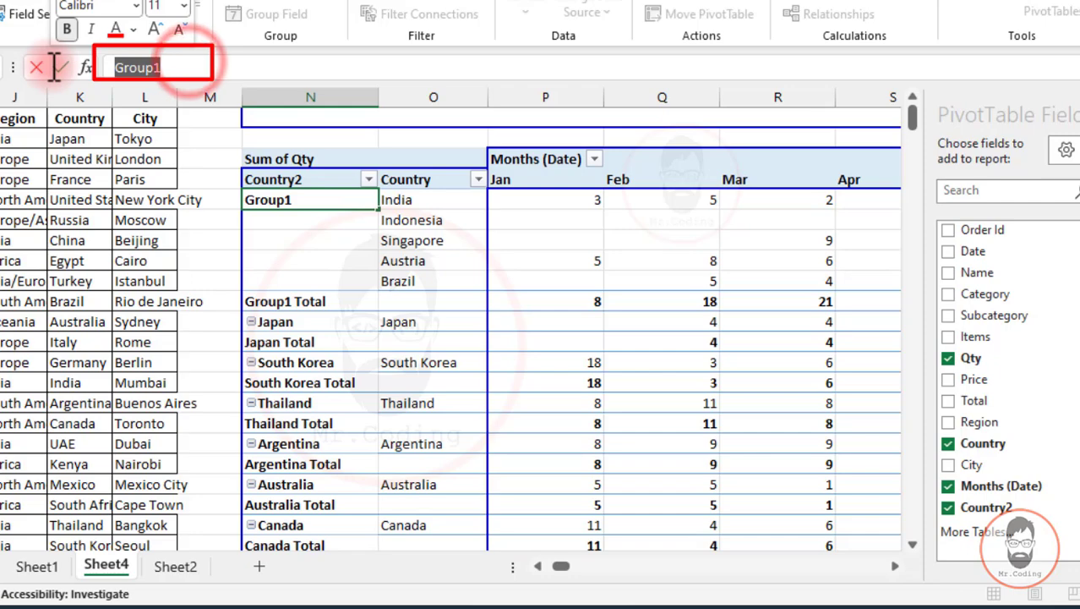
key("BackSpace")
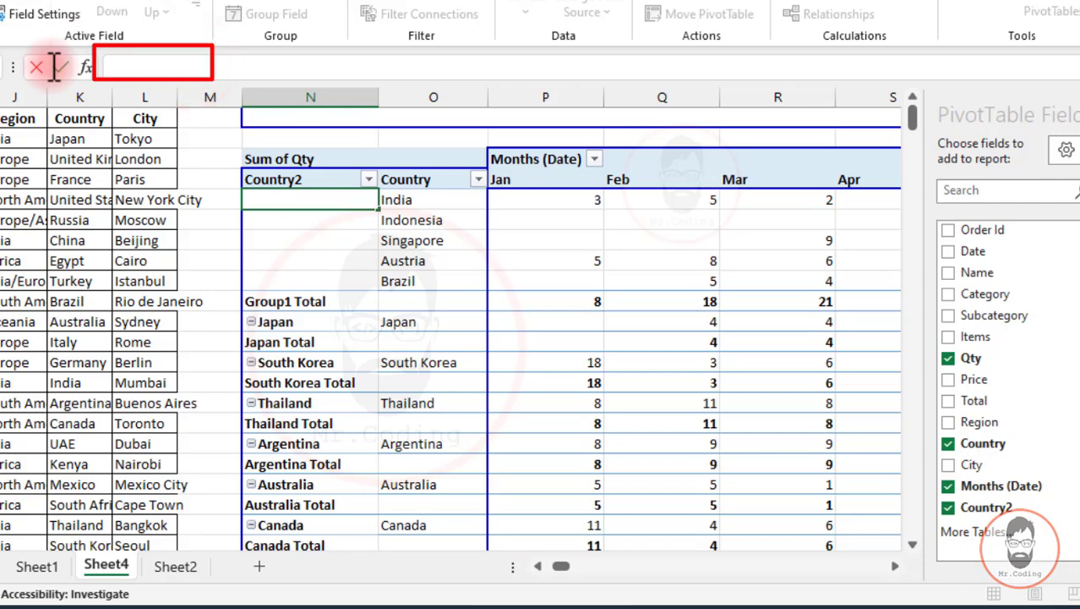
key("Return")
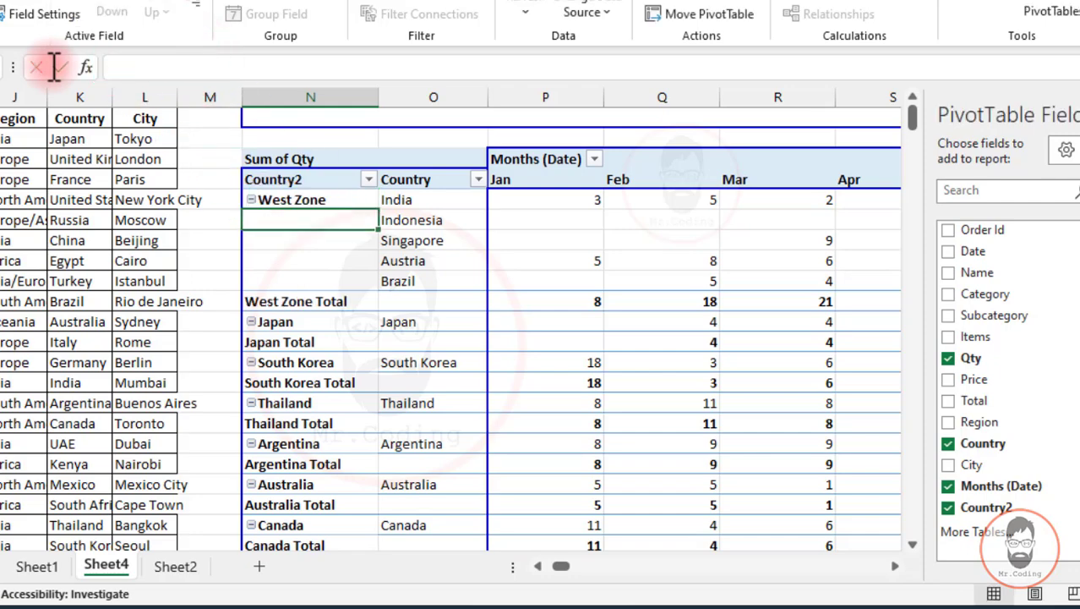
Review the total rows under each group and set the Country2 field's subtotals to None
left_click(330, 235)
scroll(329, 246, "down", 1)
left_click(331, 242)
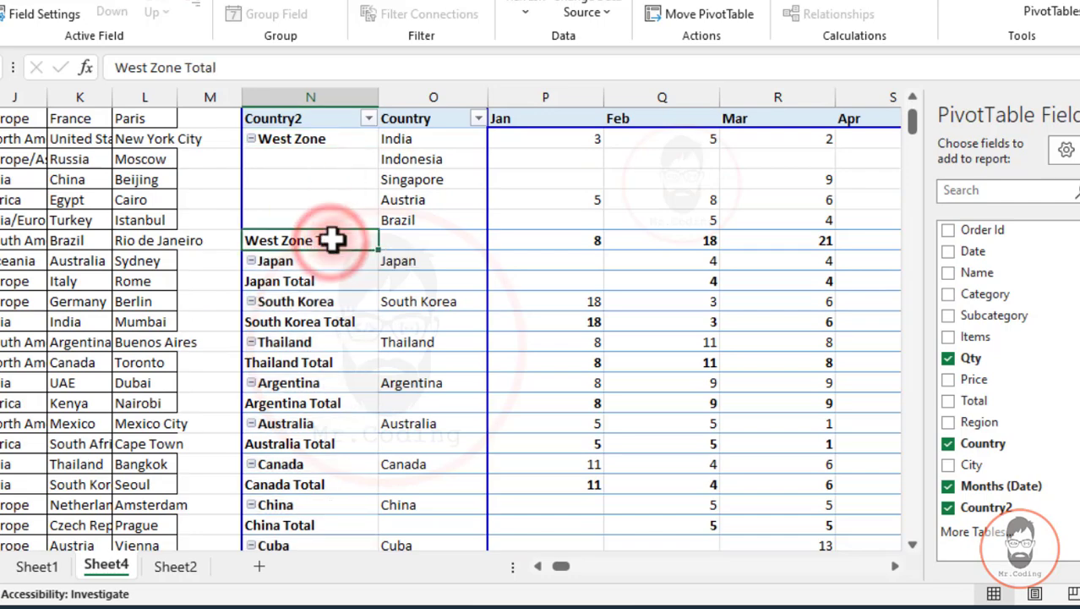
left_click(311, 282)
left_click(316, 321)
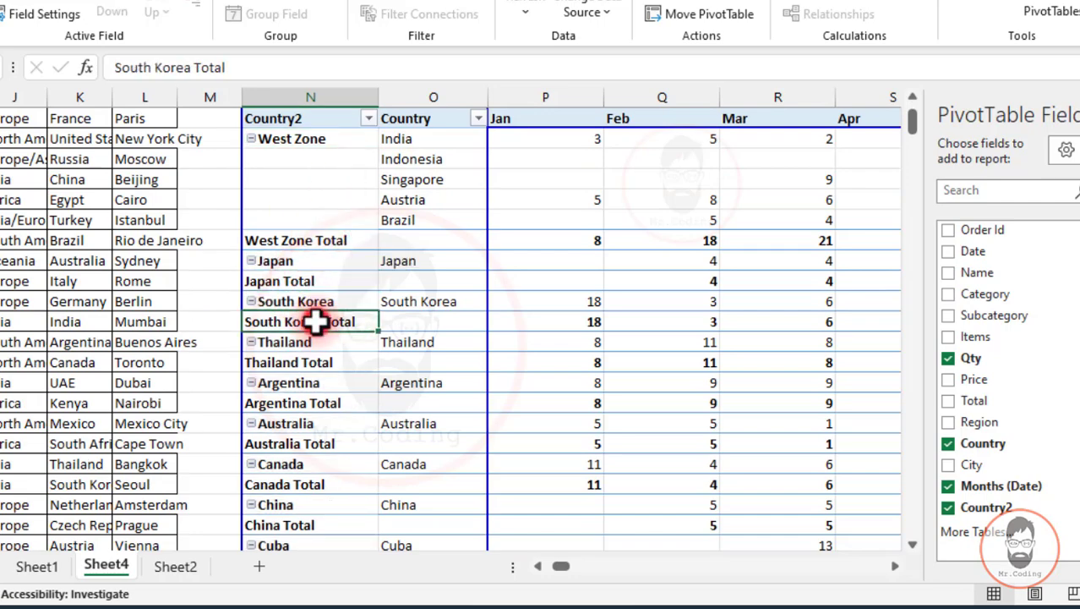
scroll(314, 270, "up", 1)
left_click(314, 203)
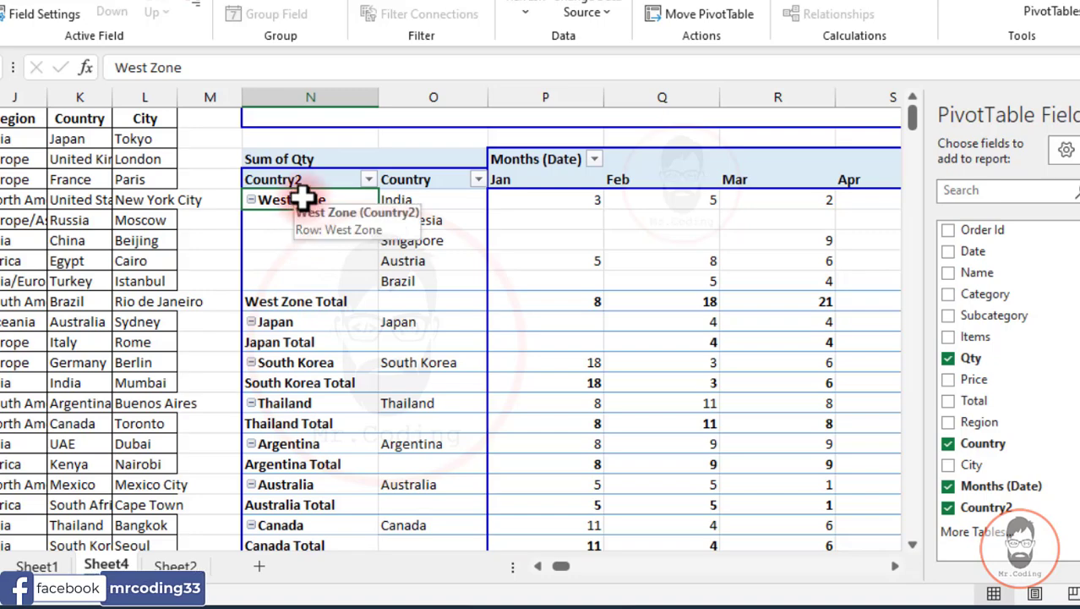
right_click(303, 200)
left_click(382, 530)
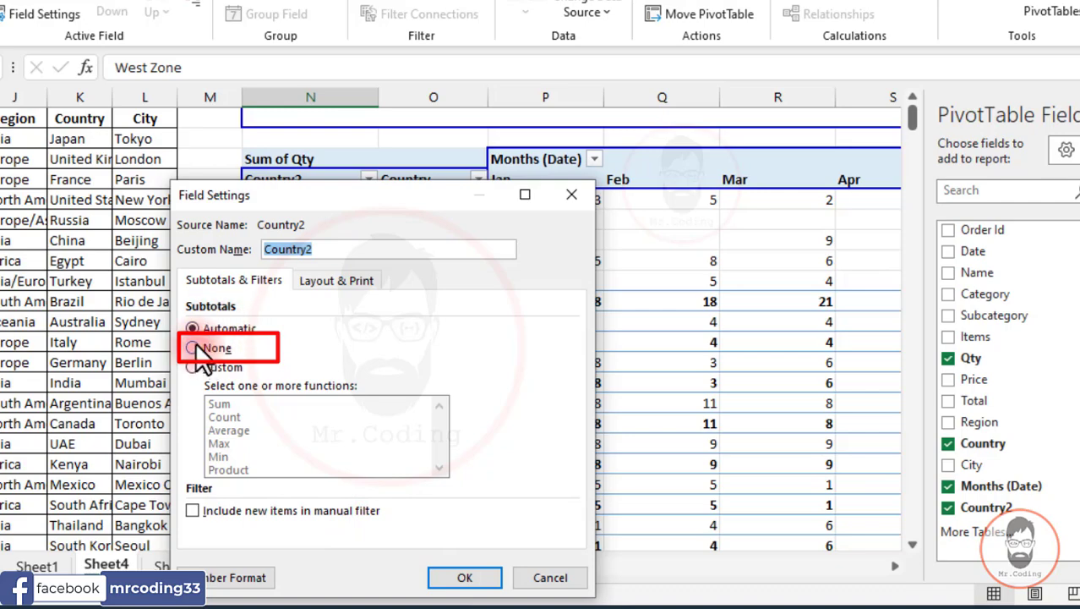
left_click(464, 577)
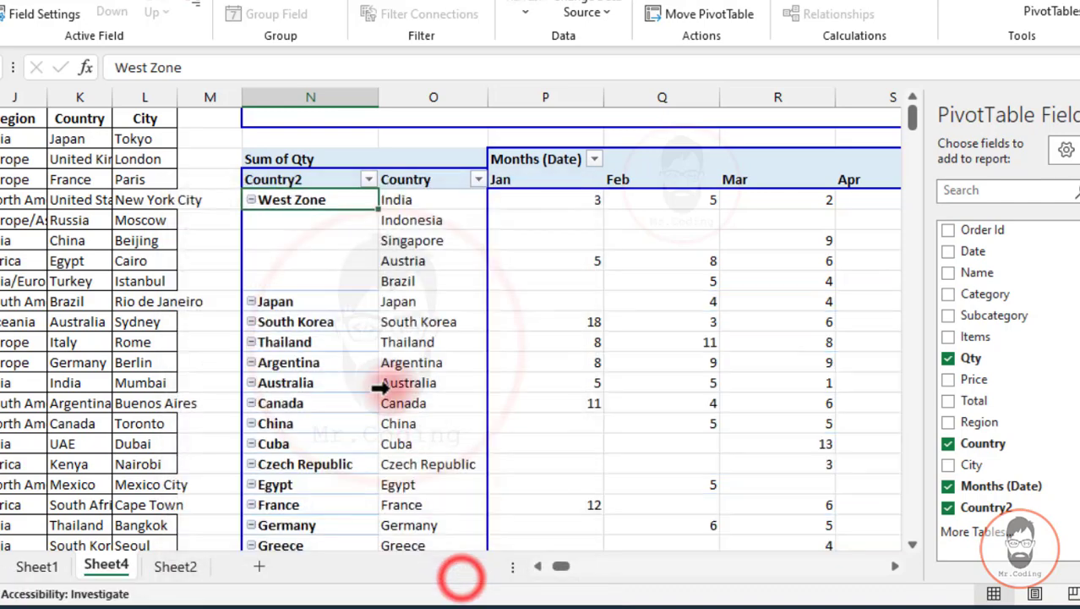
Group Japan, South Korea, Thailand, Argentina, Cuba, Czech Republic and France into a second group in the Country2 field
scroll(617, 331, "down", 2)
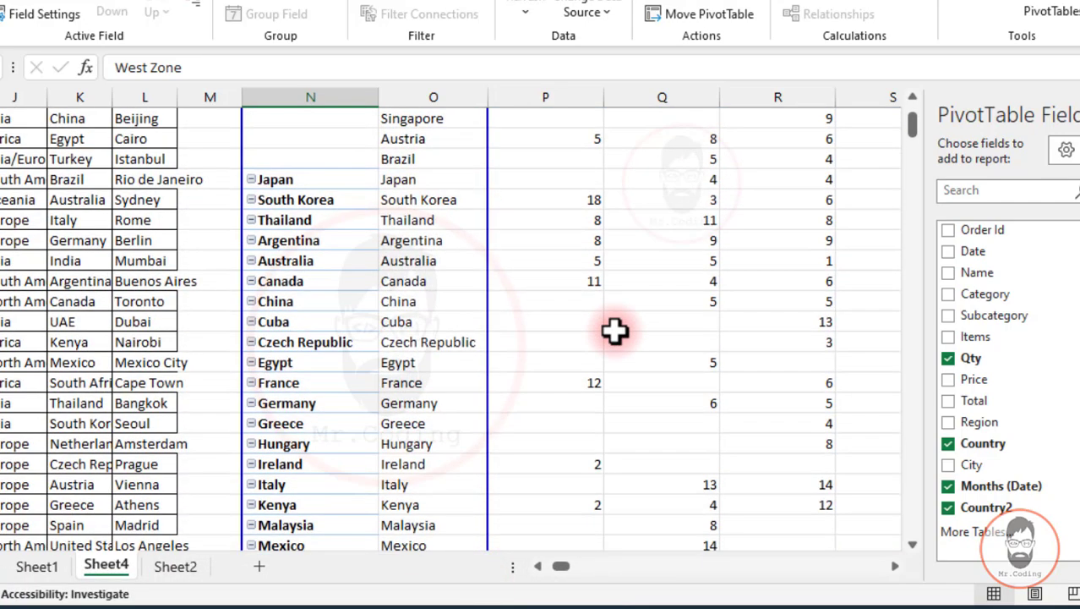
scroll(315, 244, "up", 1)
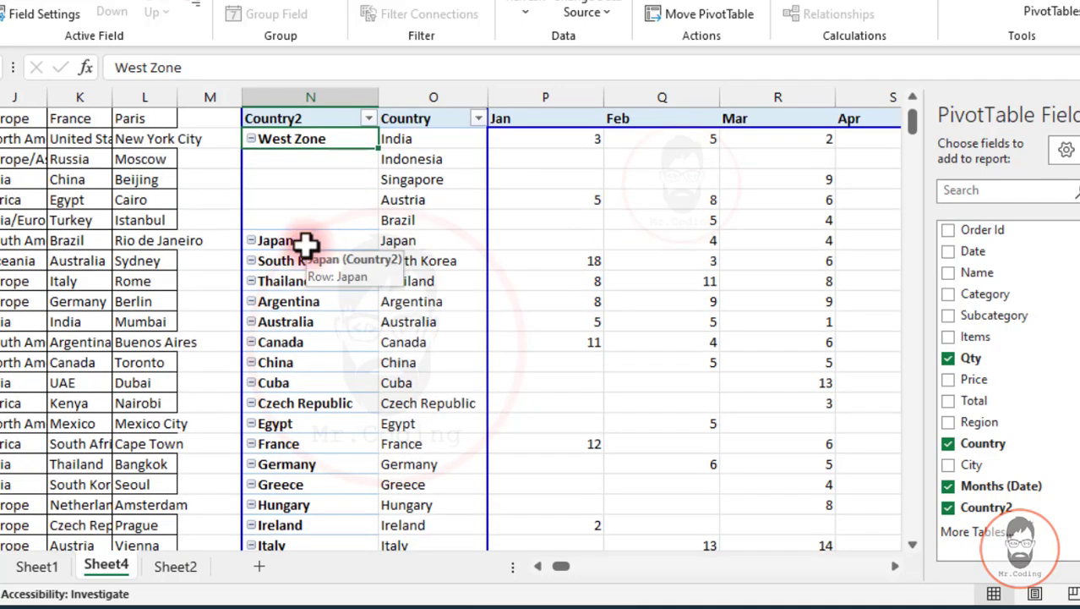
left_click_drag(292, 241, 291, 285)
left_click_drag(296, 239, 298, 292)
left_click(297, 466, "ctrl")
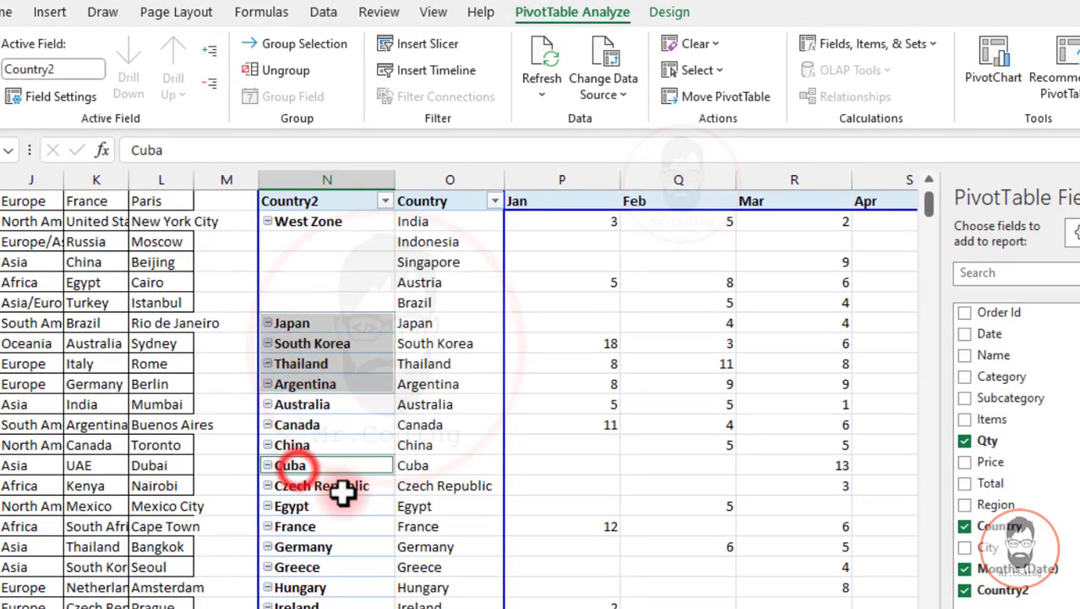
left_click(351, 487, "ctrl")
left_click(322, 526, "ctrl")
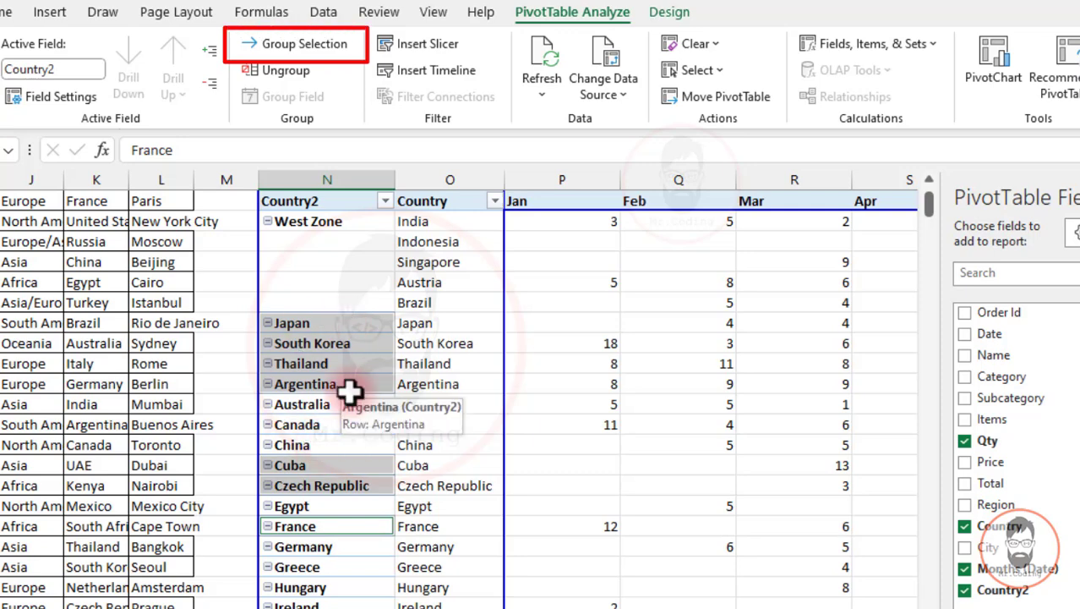
left_click(321, 50)
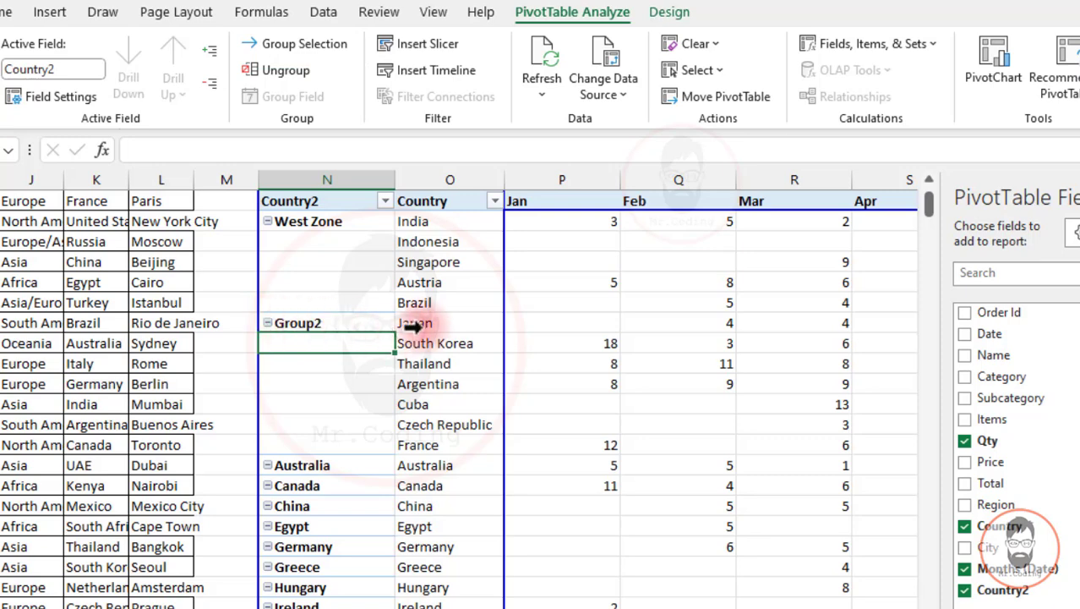
left_click_drag(415, 322, 415, 445)
left_click(289, 322)
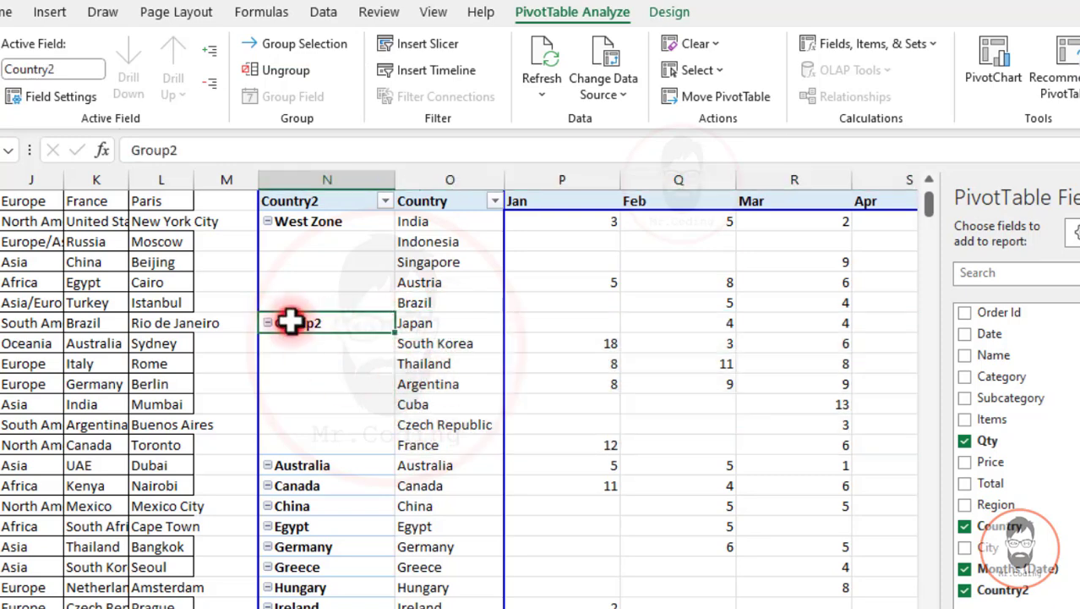
Rename the Group2 country group as South Zone
double_click(161, 149)
type("South Zone")
key("Return")
Group Australia through Hungary together with Poland, Russia, South Africa, Spain, Sweden and Turkey into a third group in the Country2 field
scroll(335, 405, "down", 1)
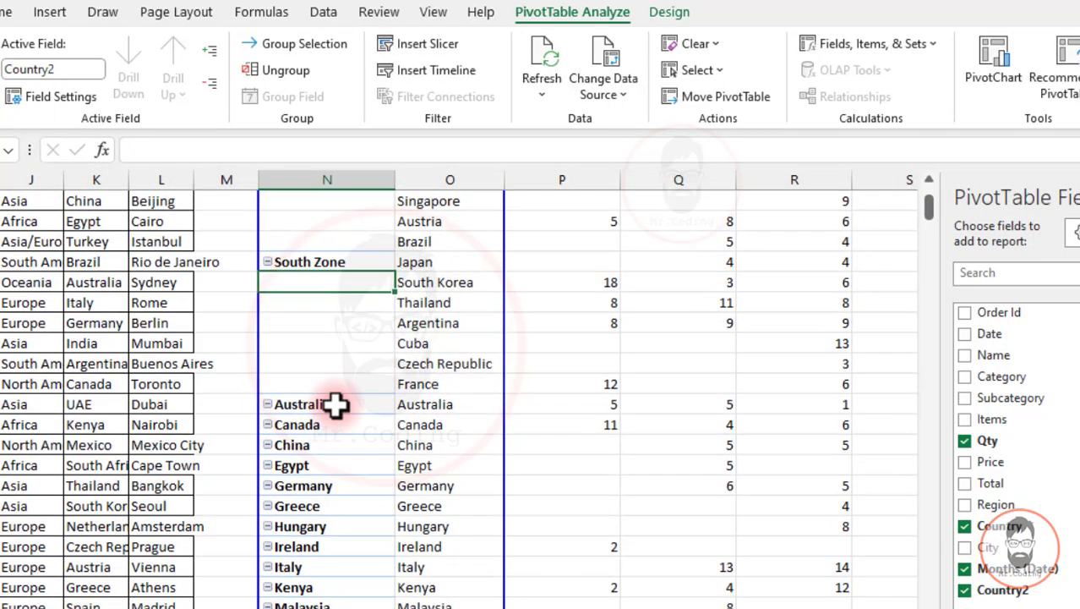
scroll(335, 405, "up", 2)
scroll(336, 406, "down", 7)
left_click_drag(335, 404, 333, 420)
scroll(335, 380, "up", 3)
scroll(338, 347, "up", 4)
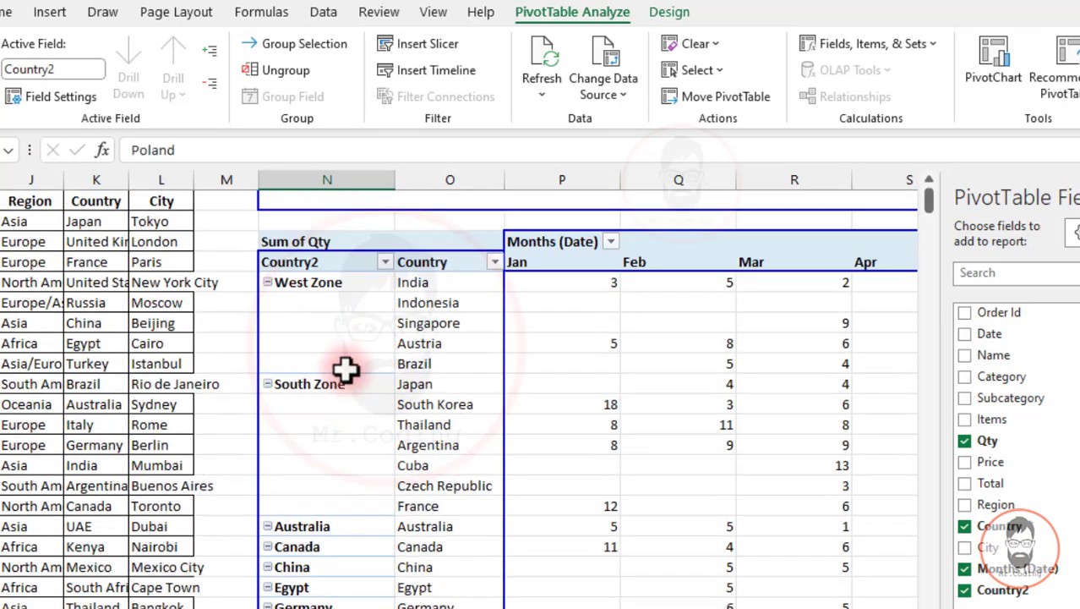
scroll(346, 364, "down", 3)
left_click_drag(347, 347, 352, 469)
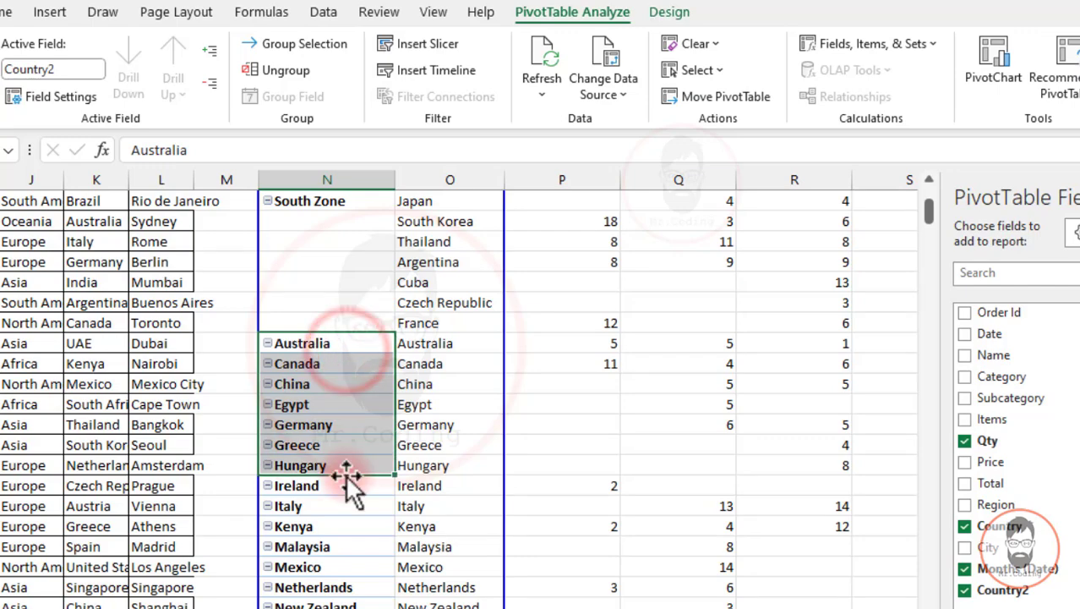
scroll(346, 468, "down", 4)
left_click(335, 405, "ctrl")
scroll(351, 404, "up", 4)
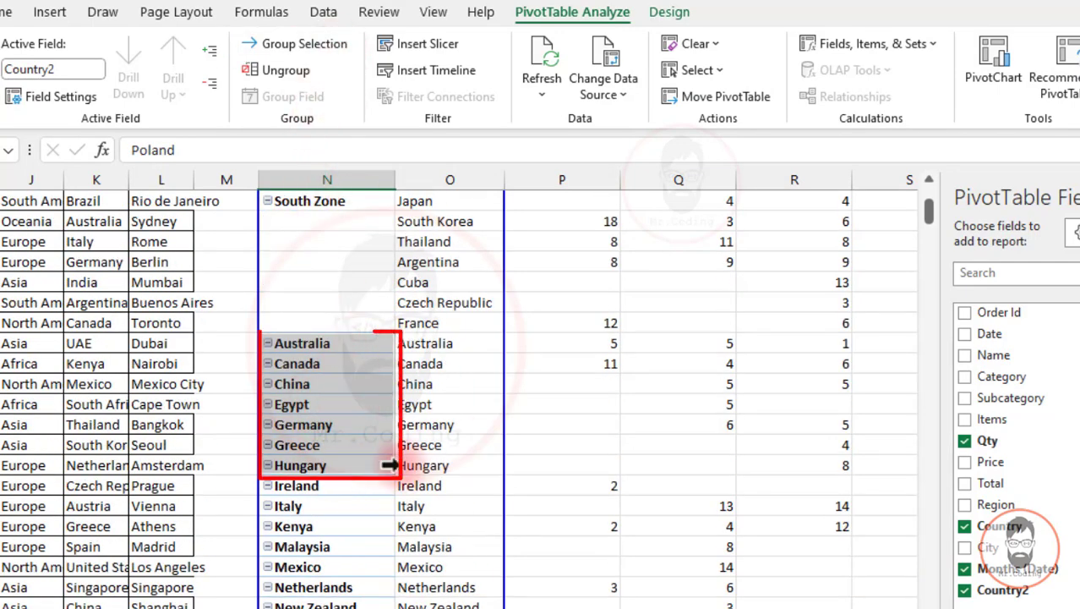
right_click(382, 415)
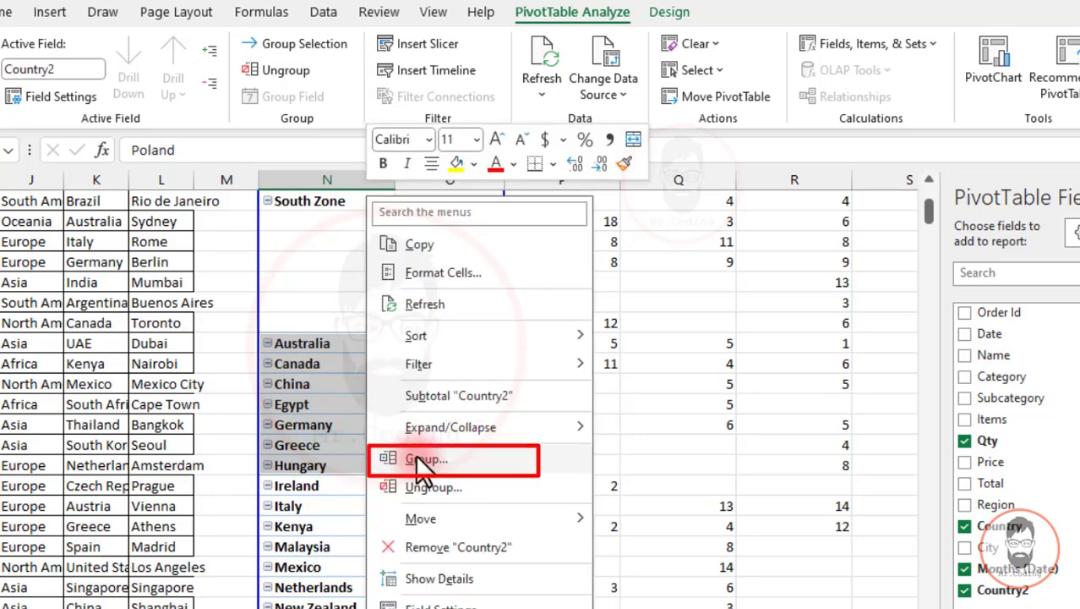
left_click(423, 458)
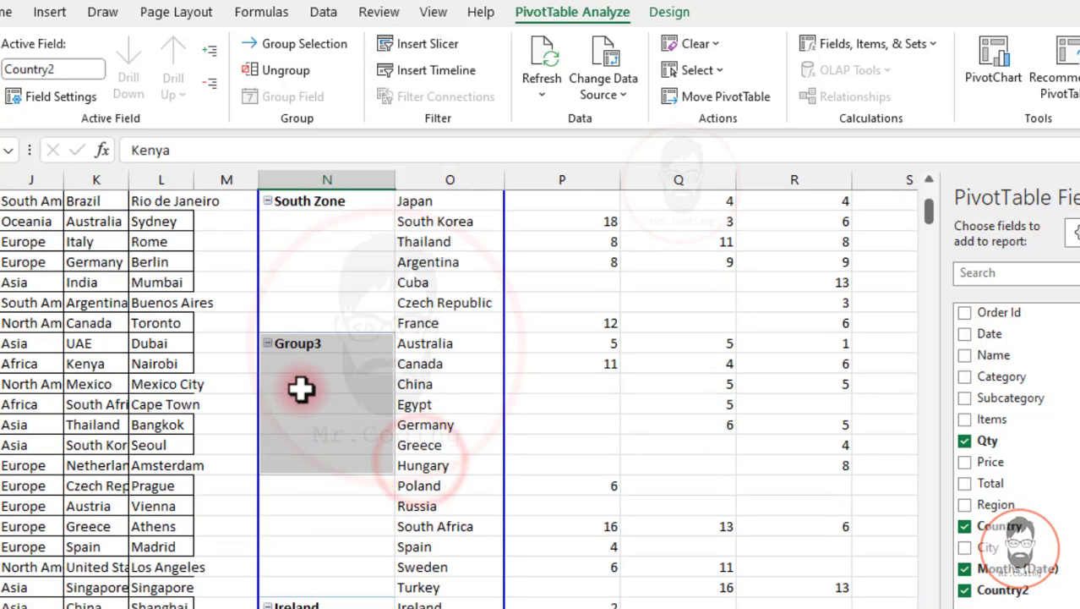
Rename the Group3 country group as East Zone
left_click(296, 343)
scroll(337, 351, "up", 1)
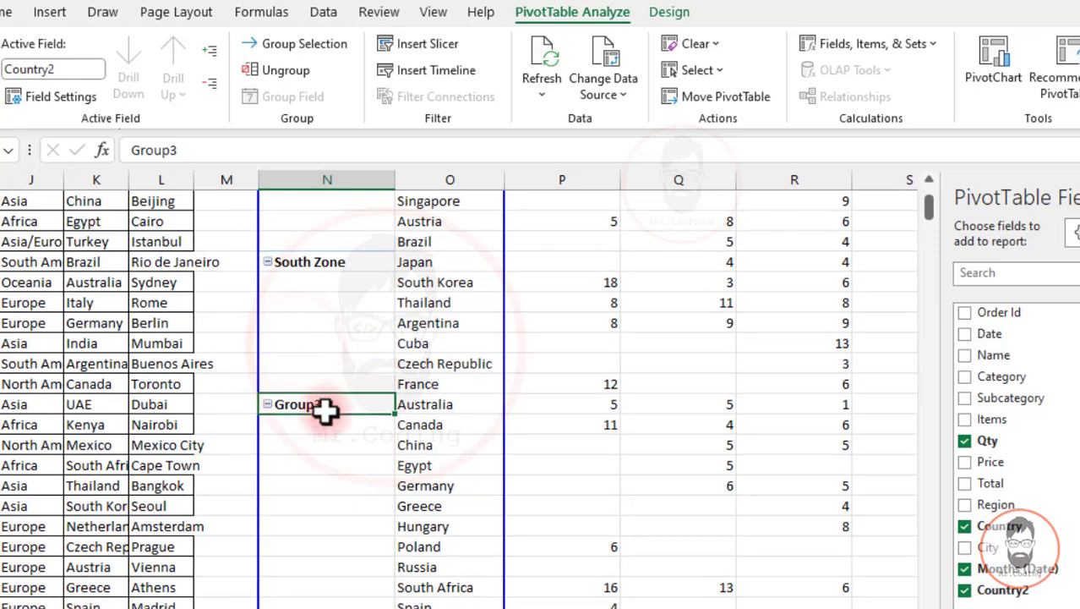
type("East Zone")
key("Return")
Group the remaining countries, Ireland through United States, into a fourth group in the Country2 field
scroll(330, 400, "up", 2)
scroll(331, 400, "down", 5)
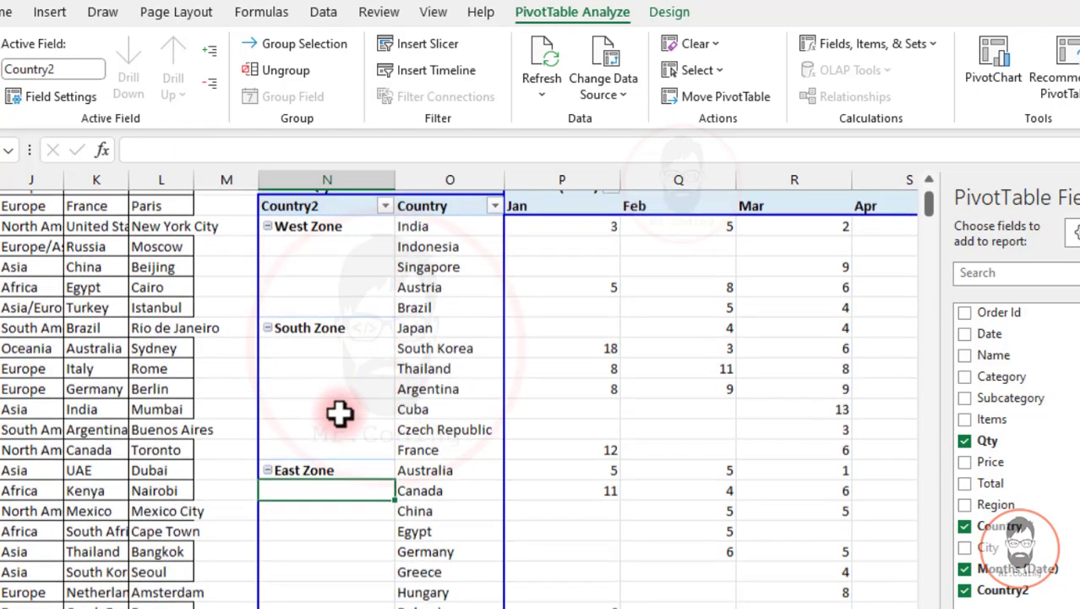
scroll(339, 412, "down", 2)
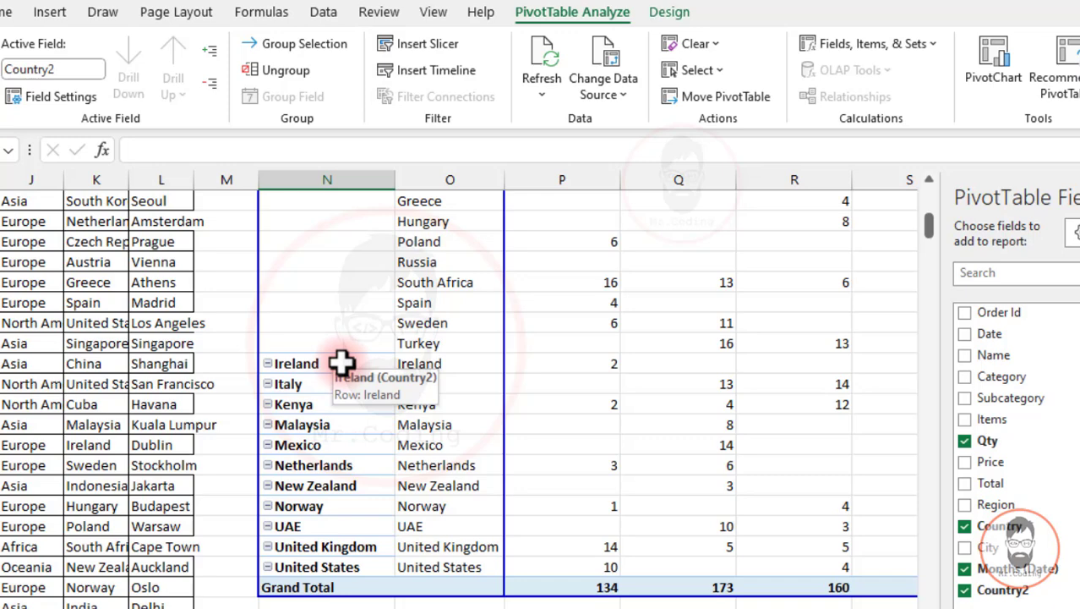
left_click_drag(341, 364, 343, 566)
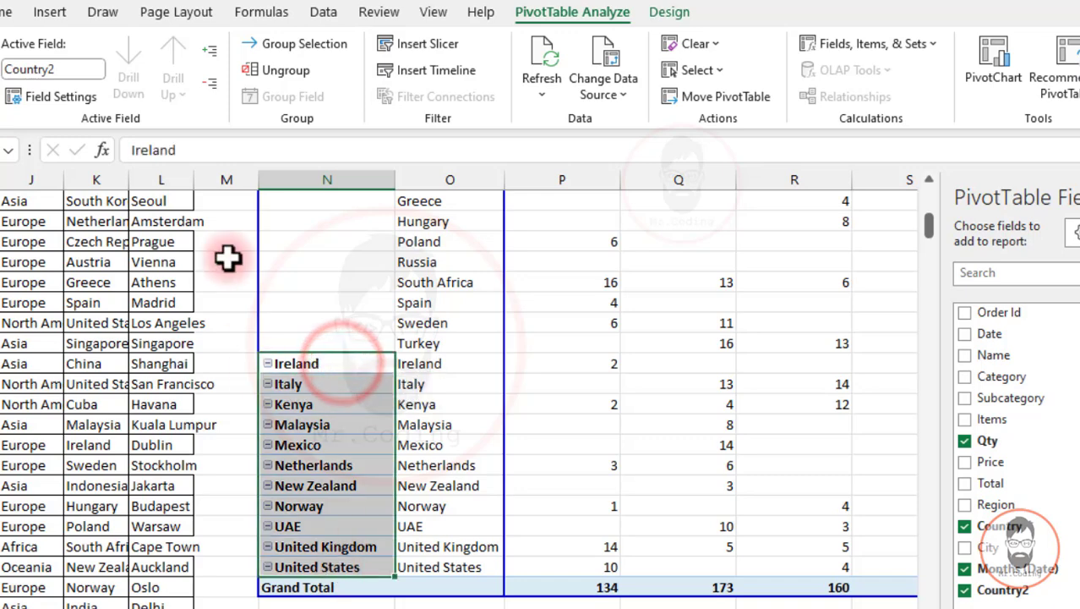
left_click(321, 46)
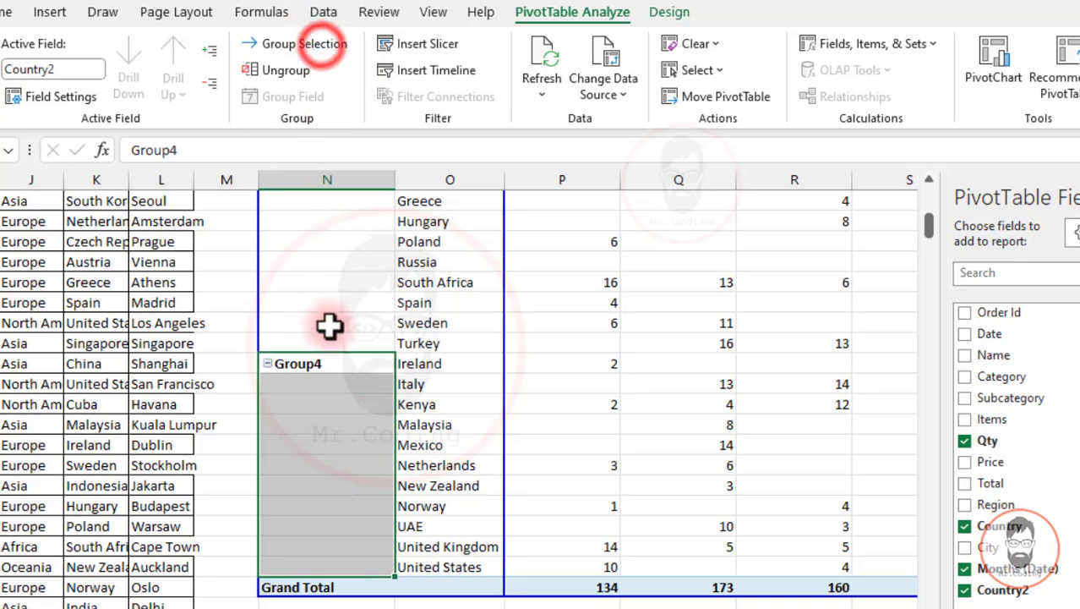
Rename the Group4 country group as North Zone
left_click(324, 365)
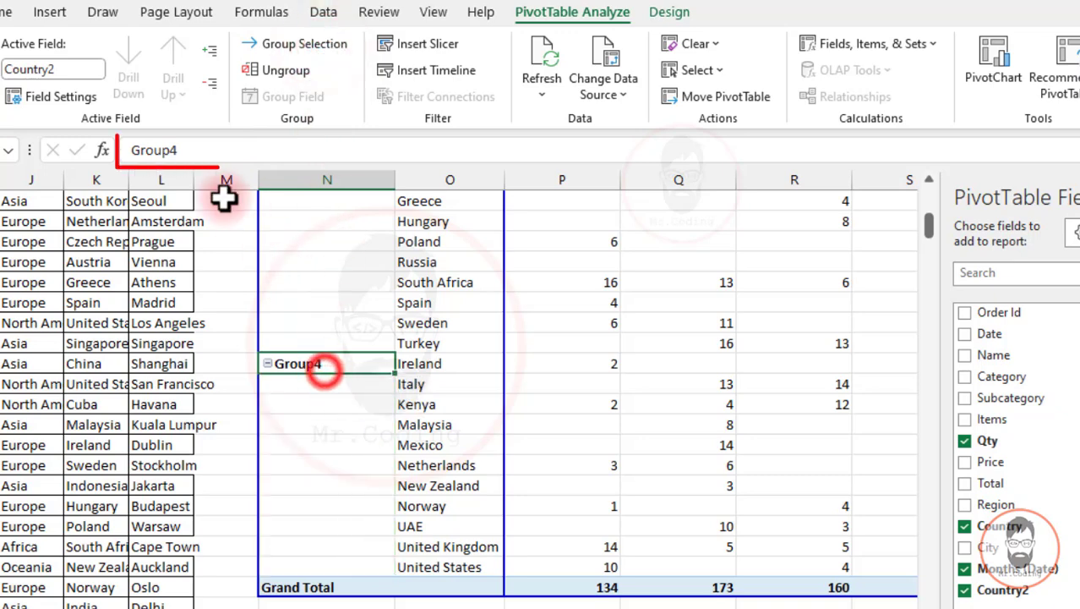
double_click(194, 150)
type("North Zone")
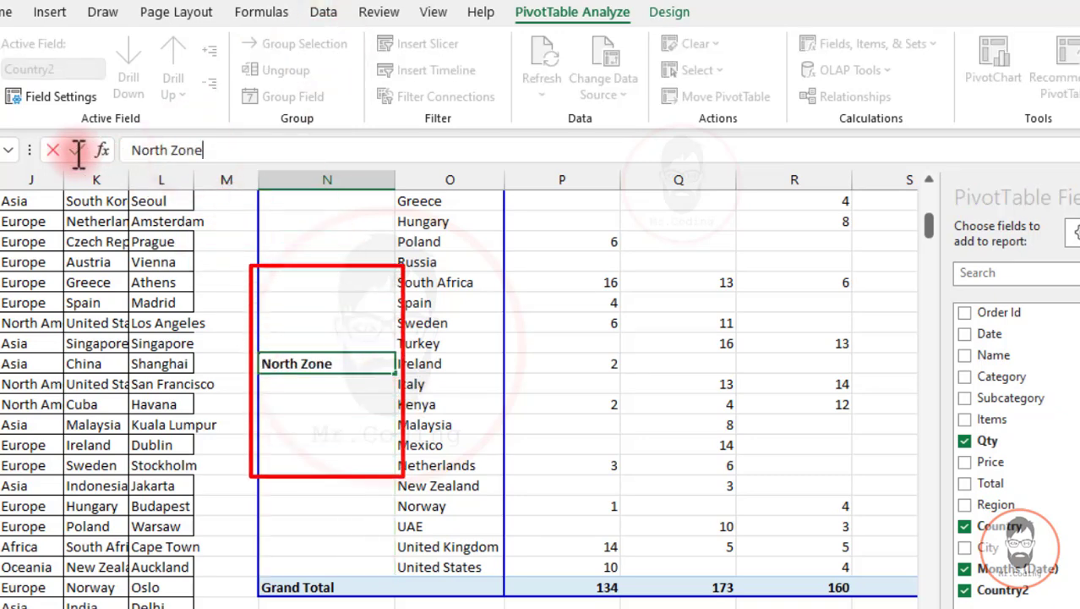
key("Return")
Rename the Country2 field header of the PivotTable as Zone
scroll(91, 355, "up", 10)
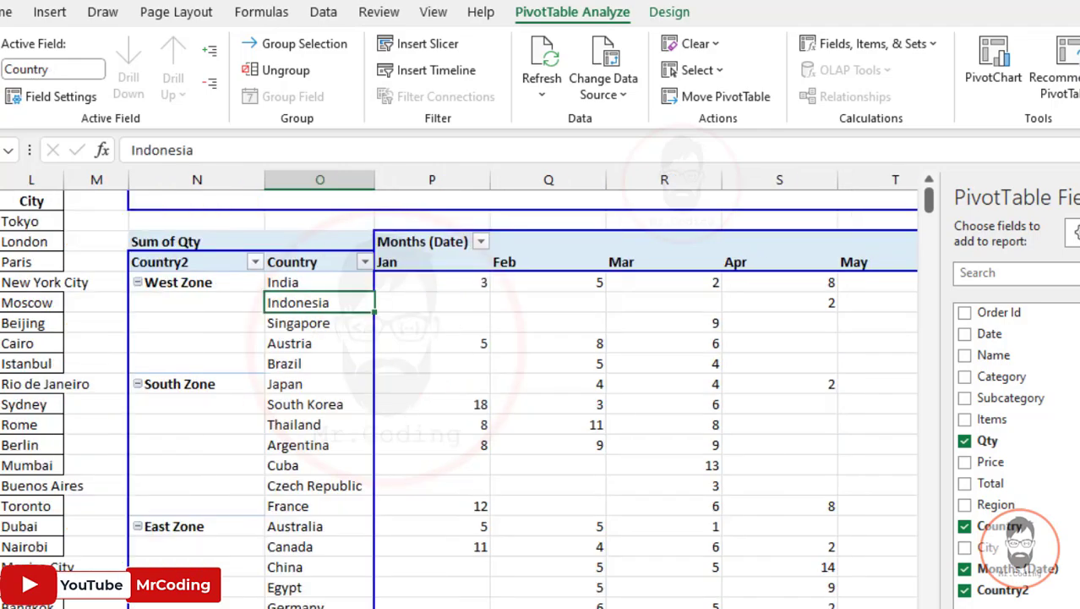
scroll(251, 271, "left", 1)
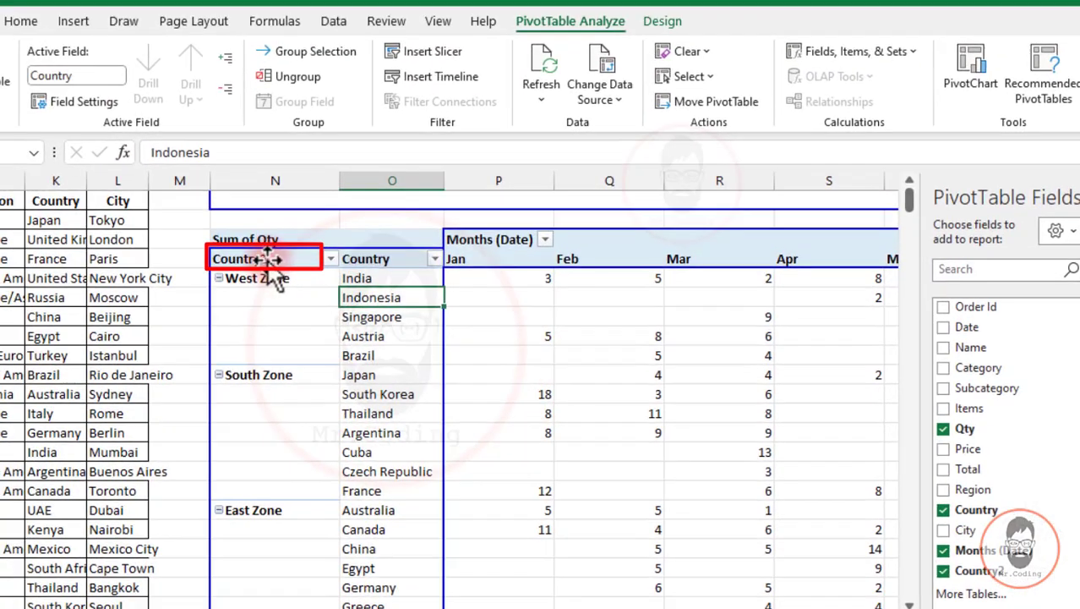
left_click(258, 258)
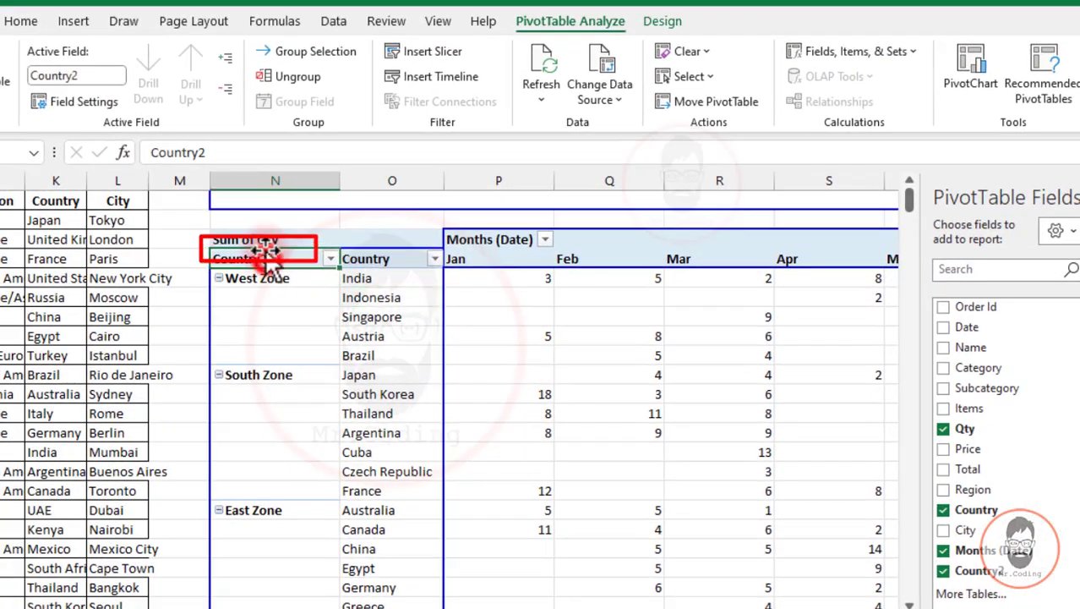
left_click_drag(207, 152, 77, 135)
type("Zone")
key("Return")
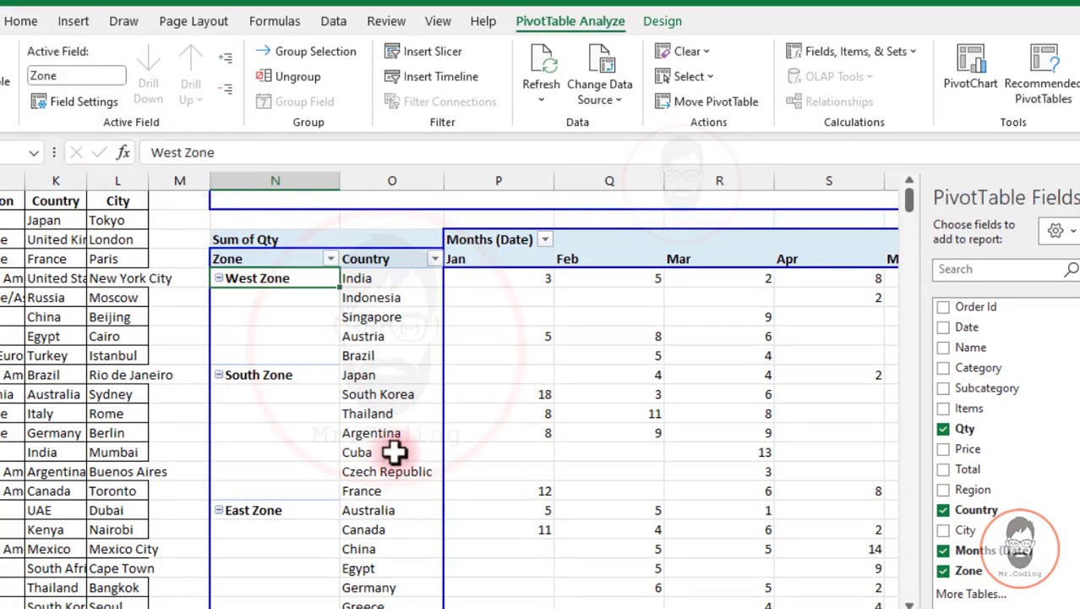
left_click(382, 275)
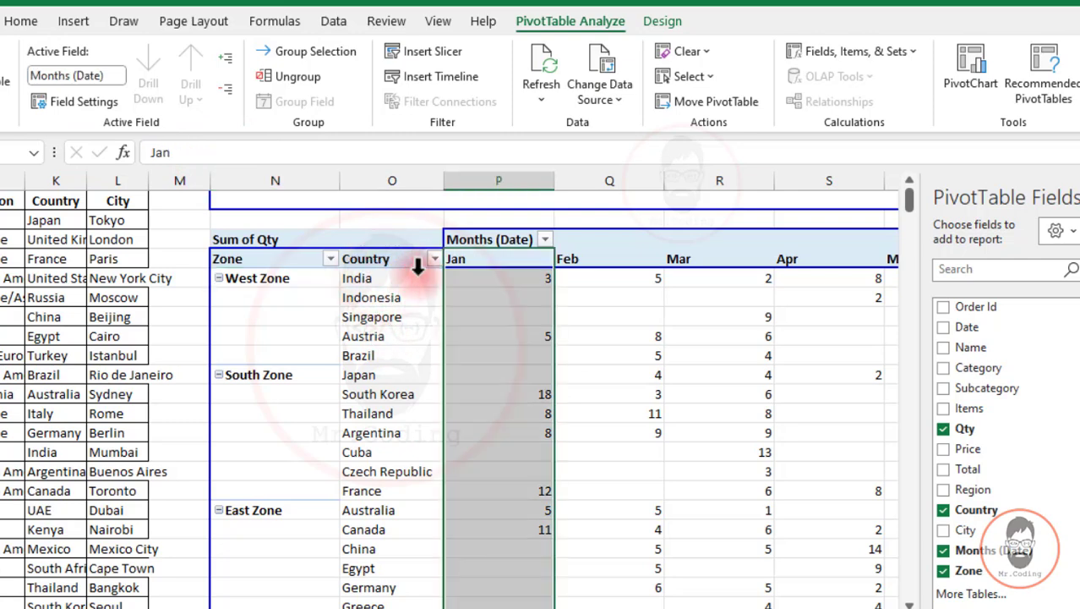